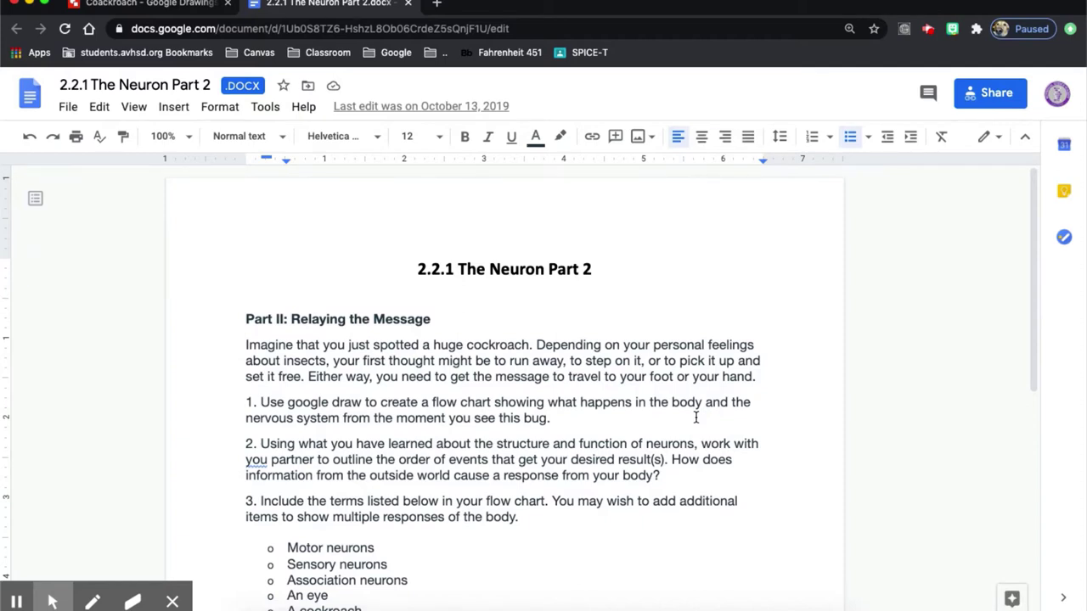
Step: Clear the highlight on the last list item and go to Google Drive in a new tab
scroll(695, 417, "down", 3)
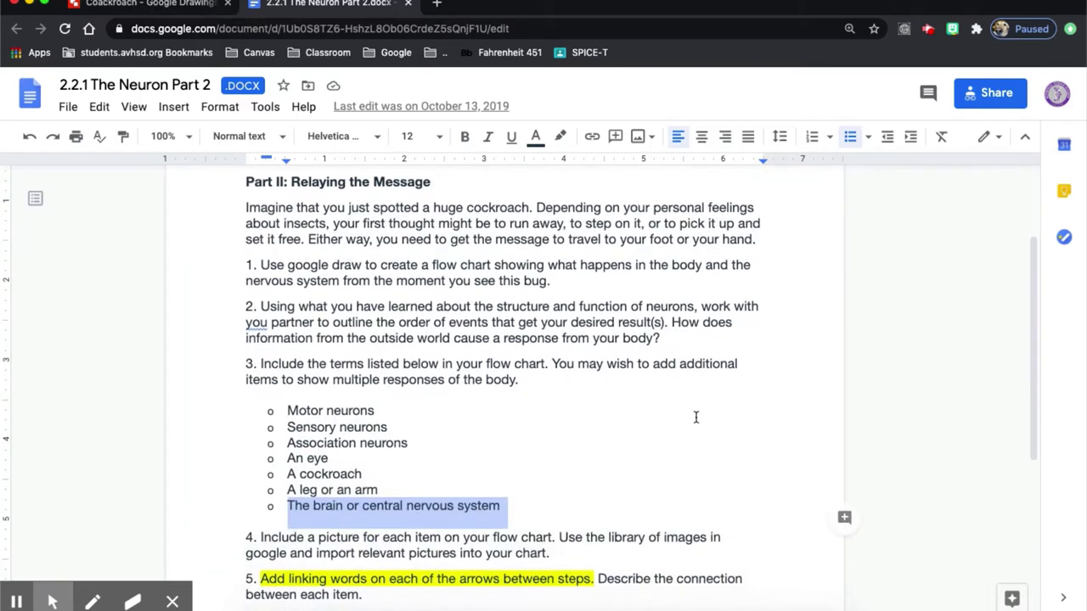
left_click(642, 435)
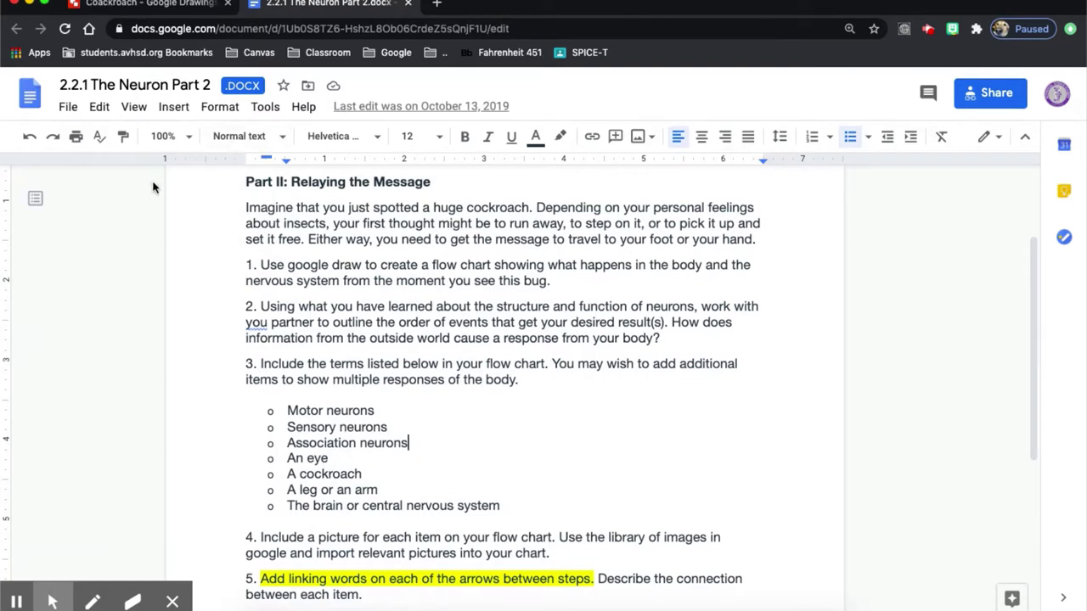
left_click(438, 4)
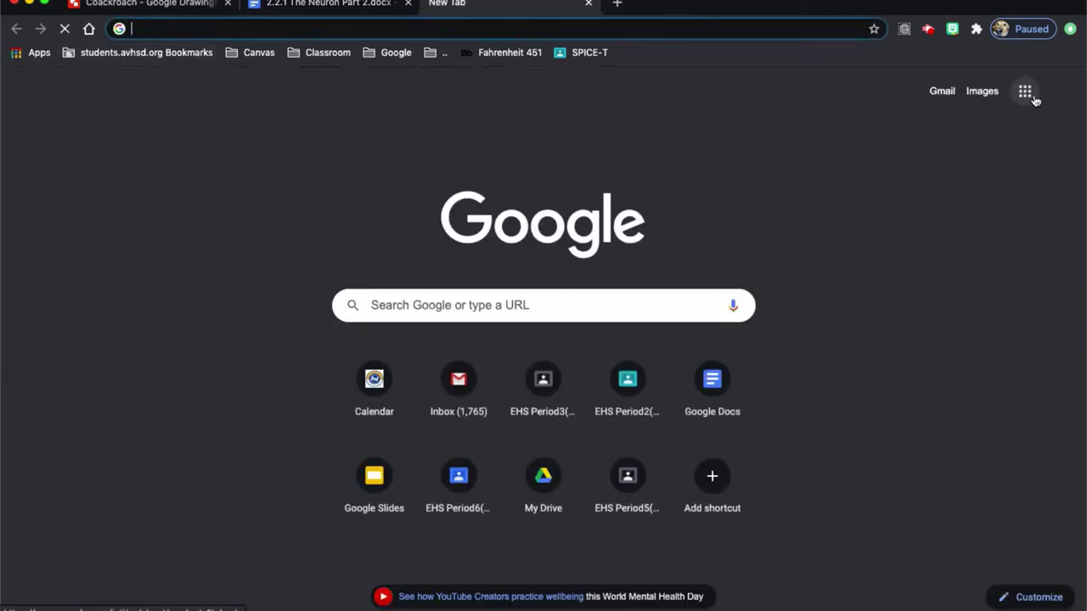
left_click(1024, 91)
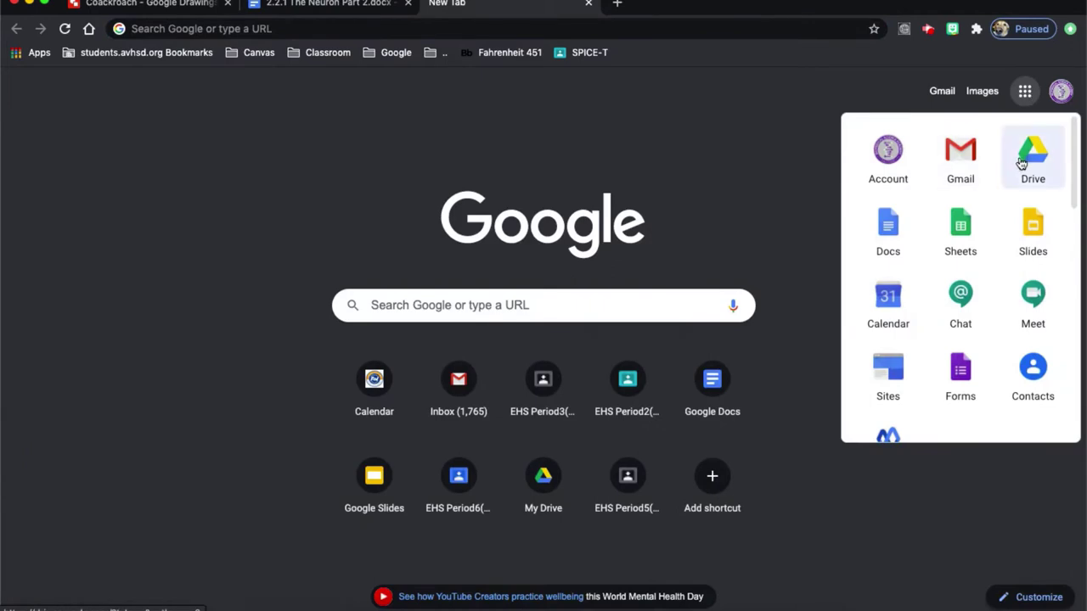
left_click(1034, 181)
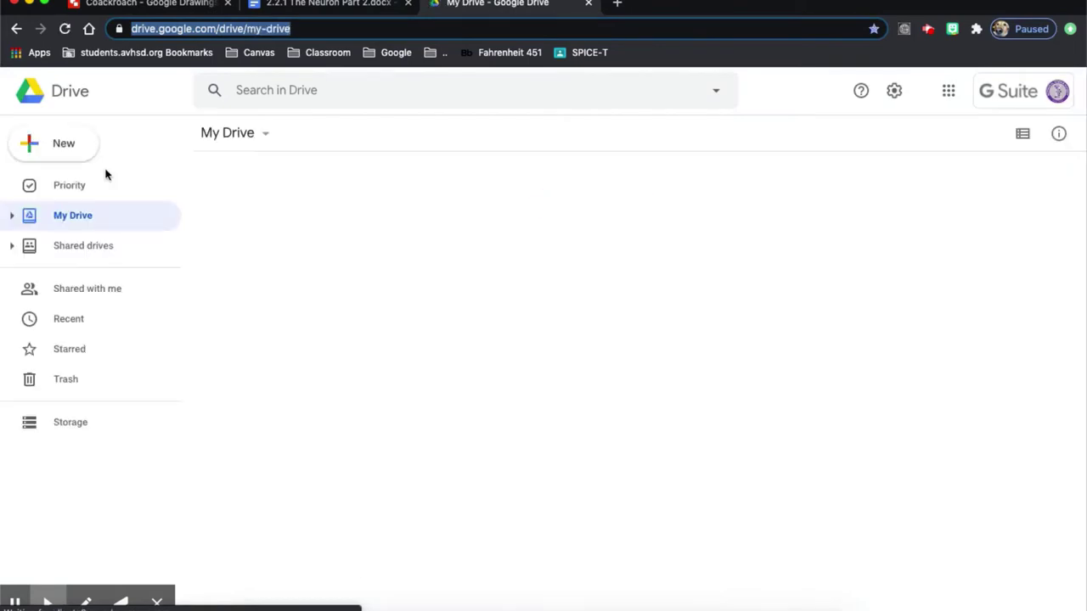
Step: Create a new blank Google Drawings file from Drive's New > More menu
left_click(64, 144)
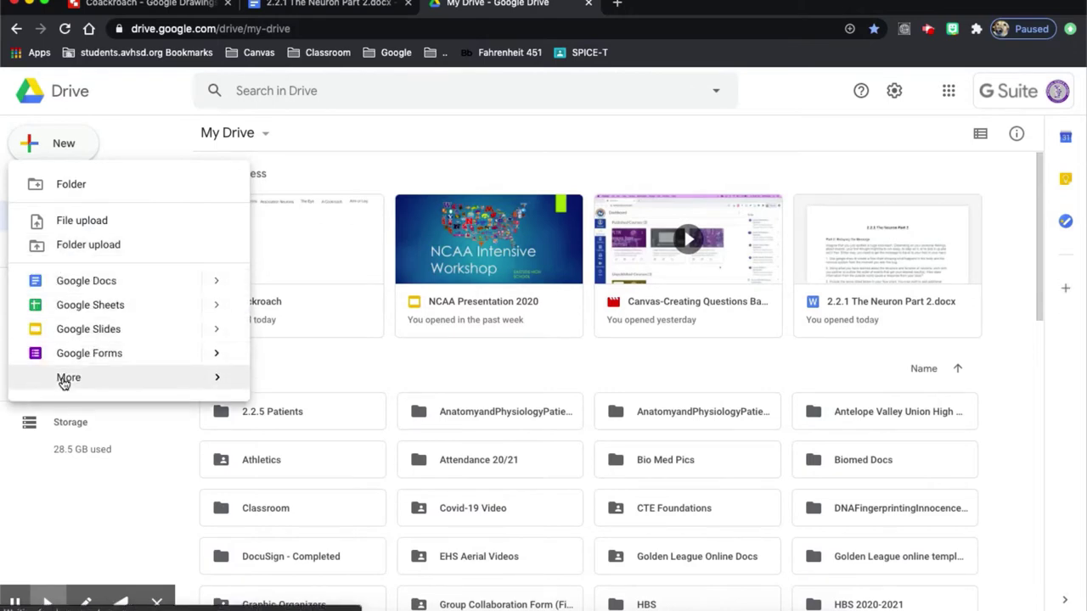
mouse_move(65, 381)
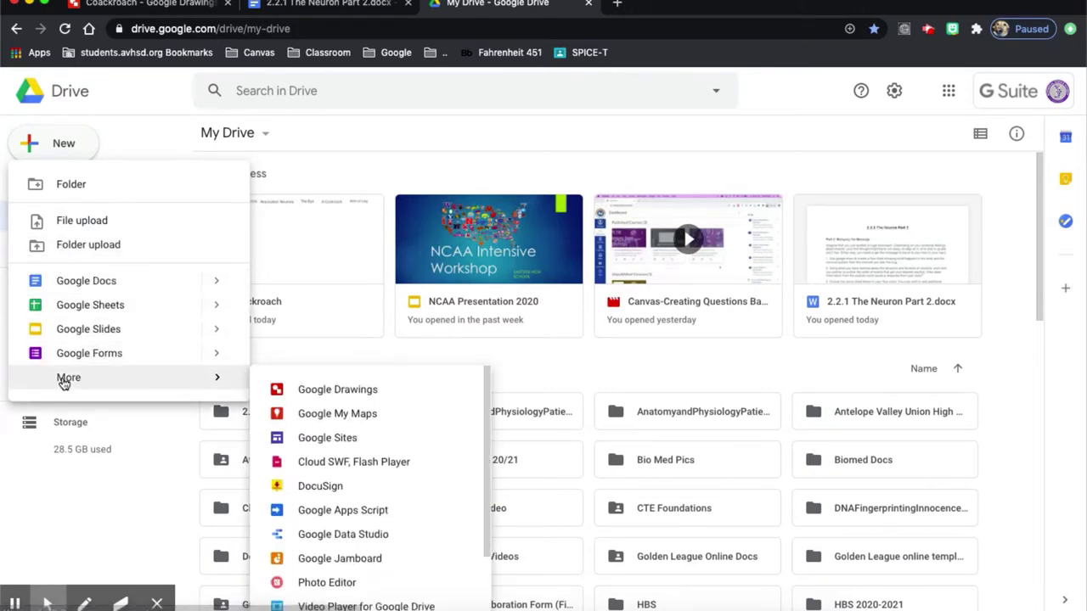
left_click(343, 400)
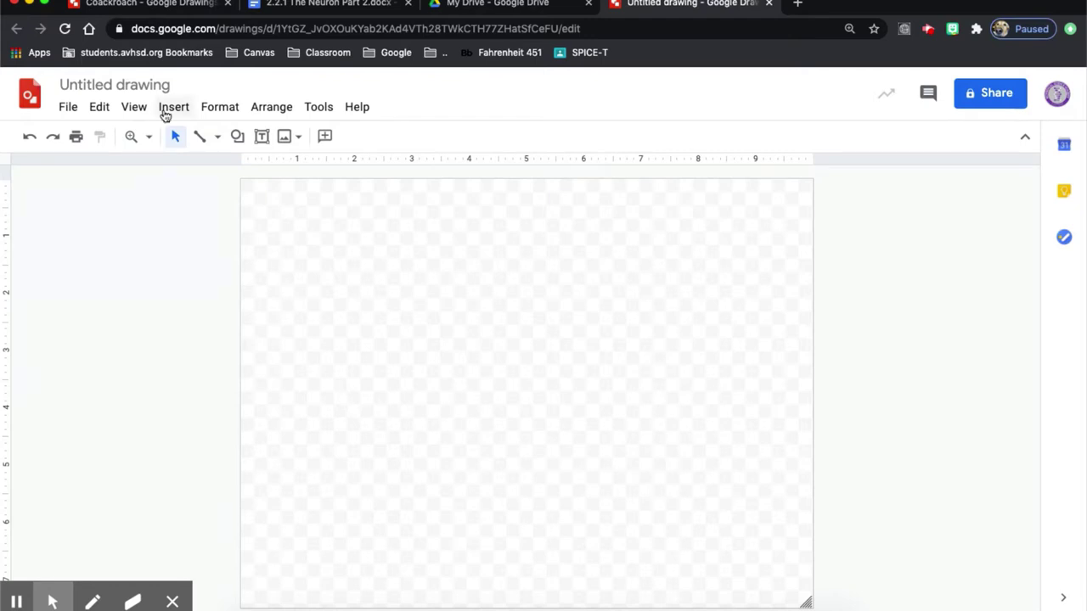
Step: Check the assignment's term list, then place an empty text box below the Coackroach drawing's labels
left_click(166, 5)
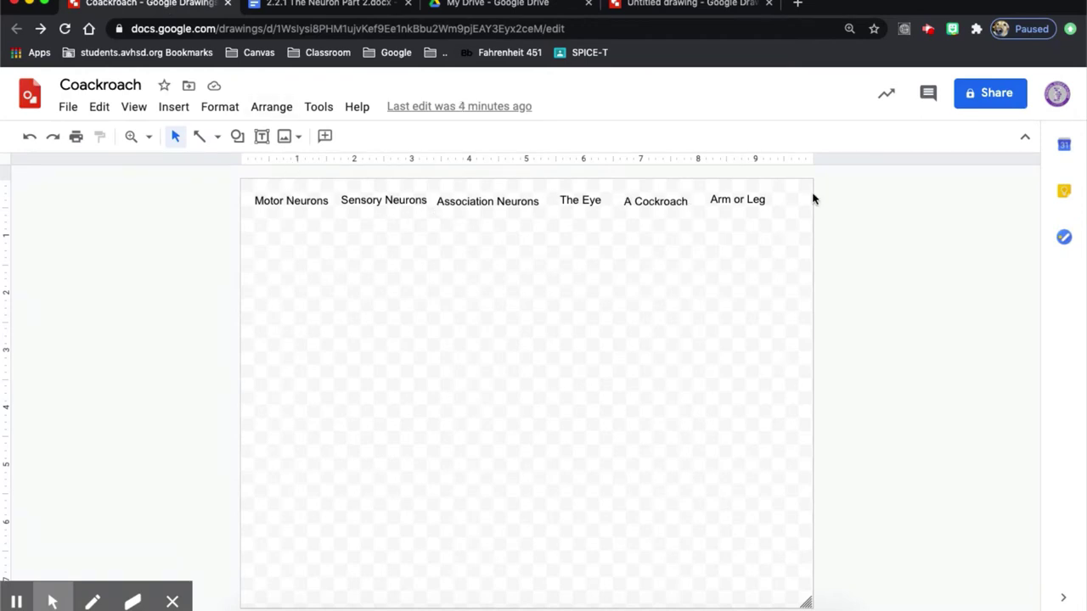
left_click(348, 4)
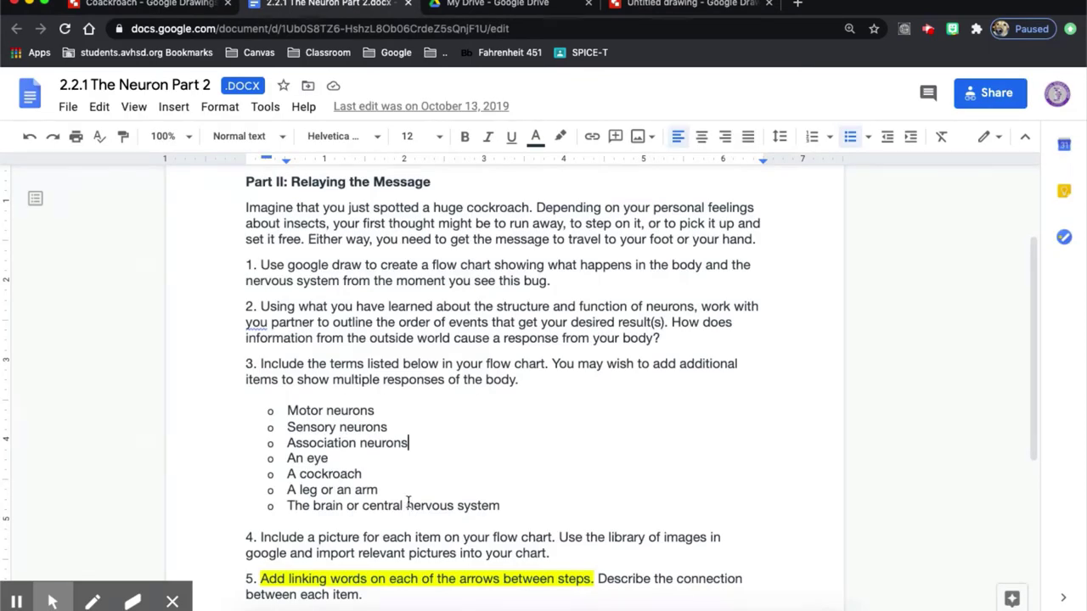
left_click(167, 15)
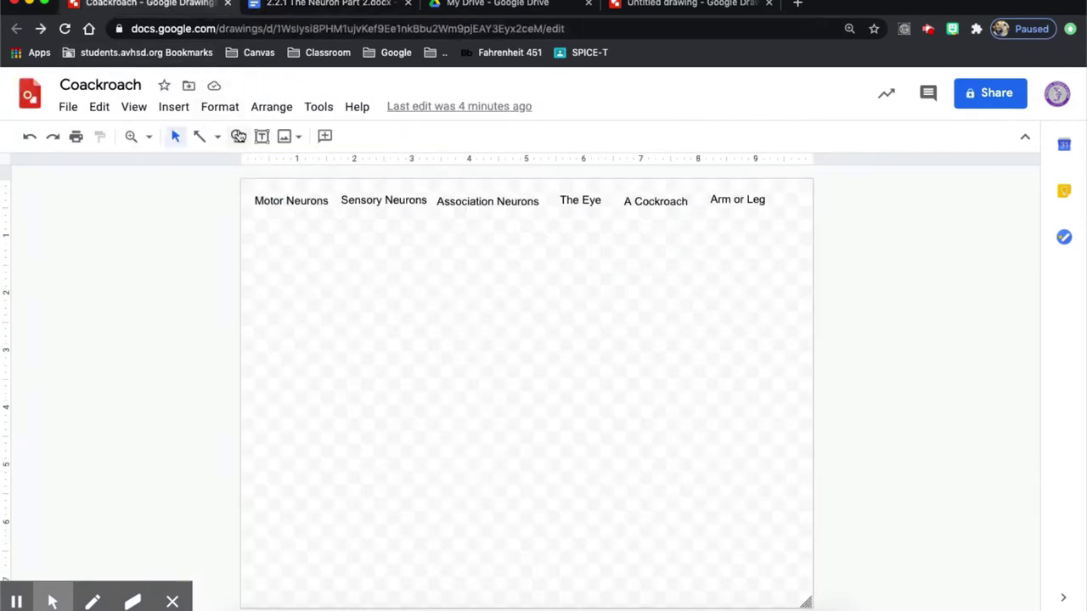
left_click(262, 136)
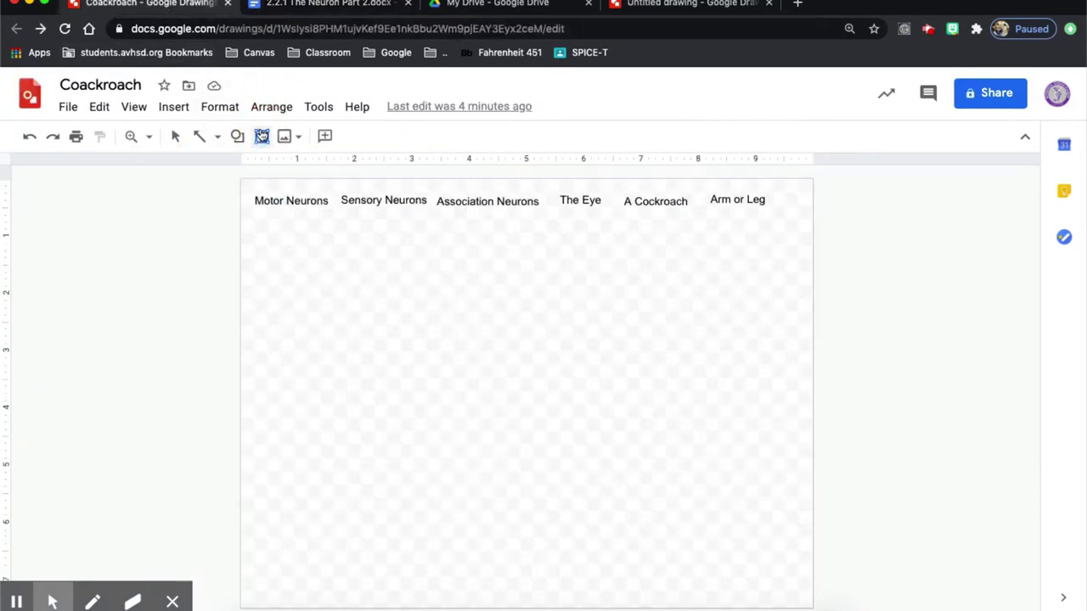
left_click(261, 228)
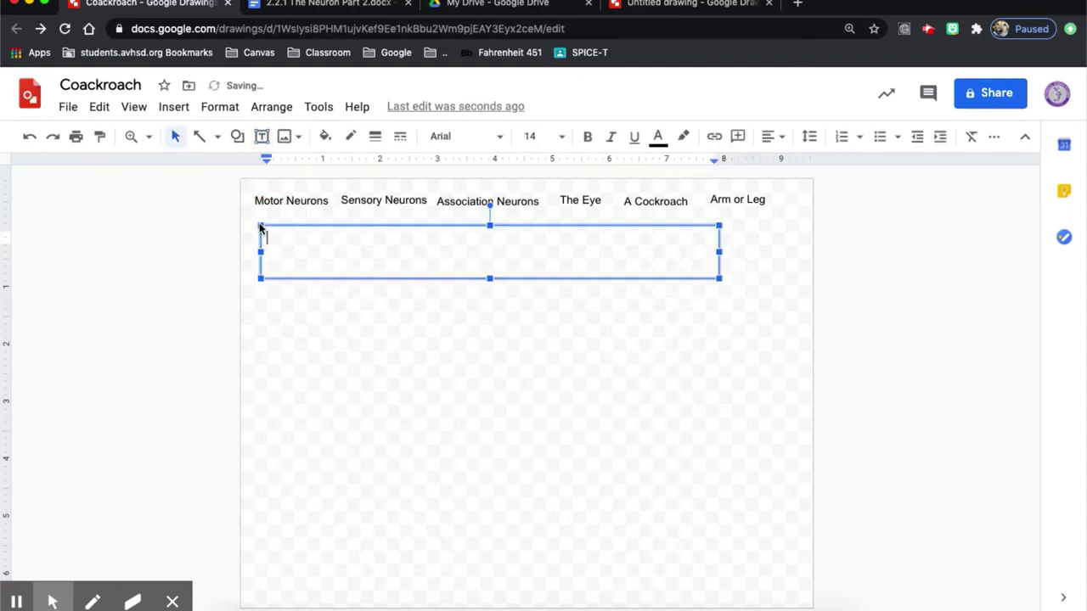
Step: Add the label 'Brain and Central nervous System', sized to fit, just under the label row
type("Brain and Central nervous System")
left_click_drag(720, 279, 455, 240)
left_click_drag(381, 222, 380, 217)
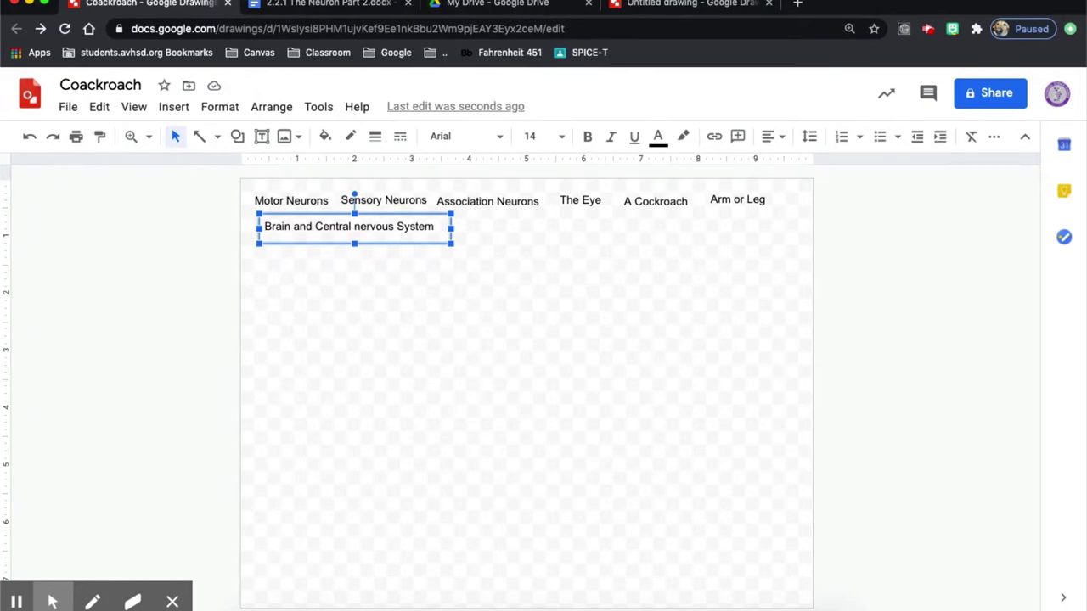
left_click(801, 7)
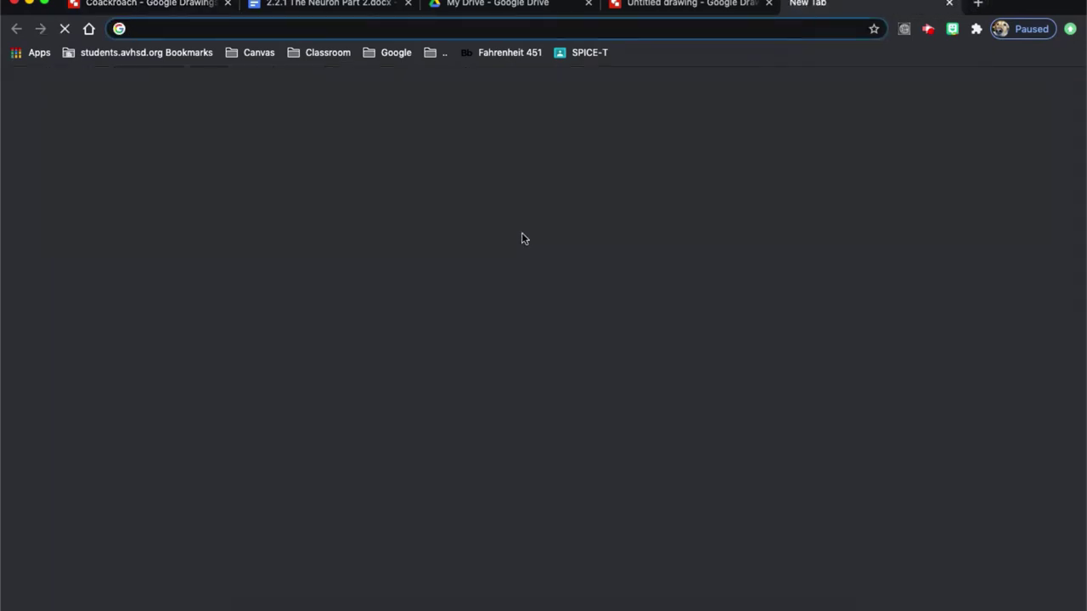
Step: Search Google Images for 'cockroach' and drag a cockroach photo into the drawing
left_click(465, 307)
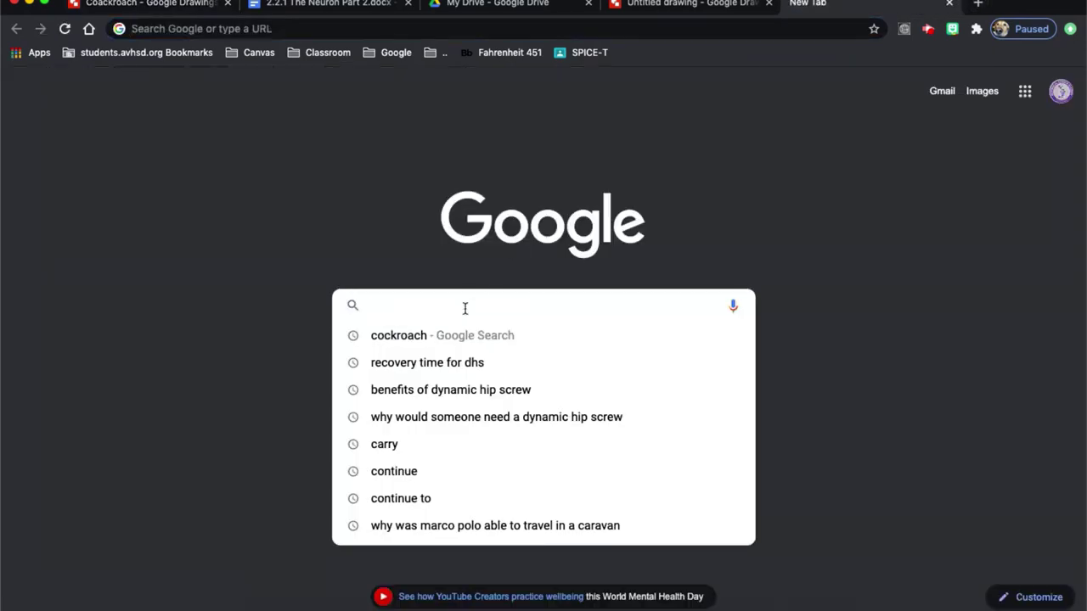
type("cockr")
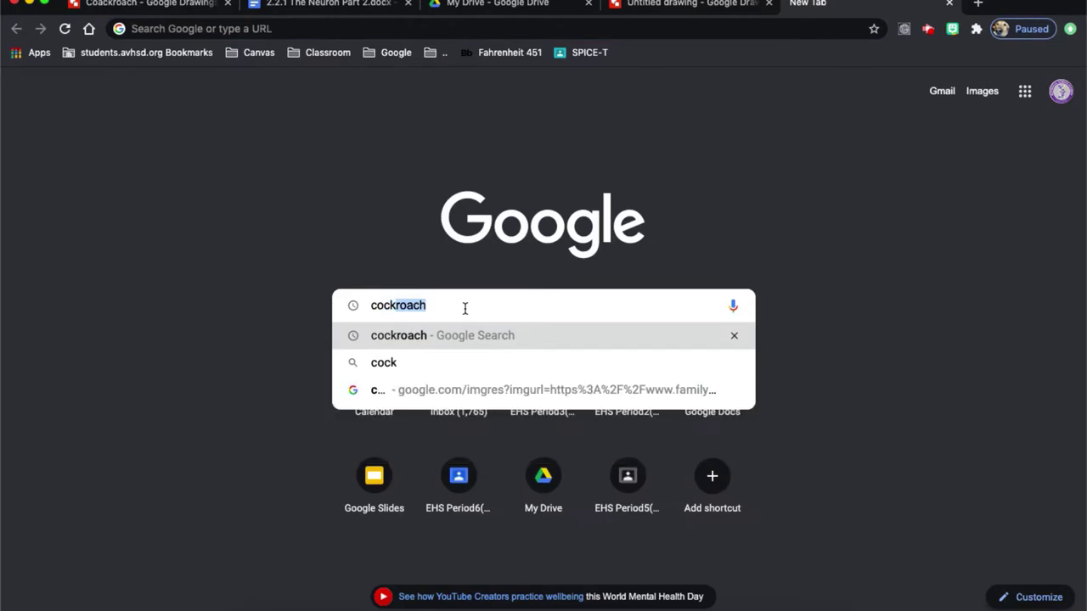
type("oach")
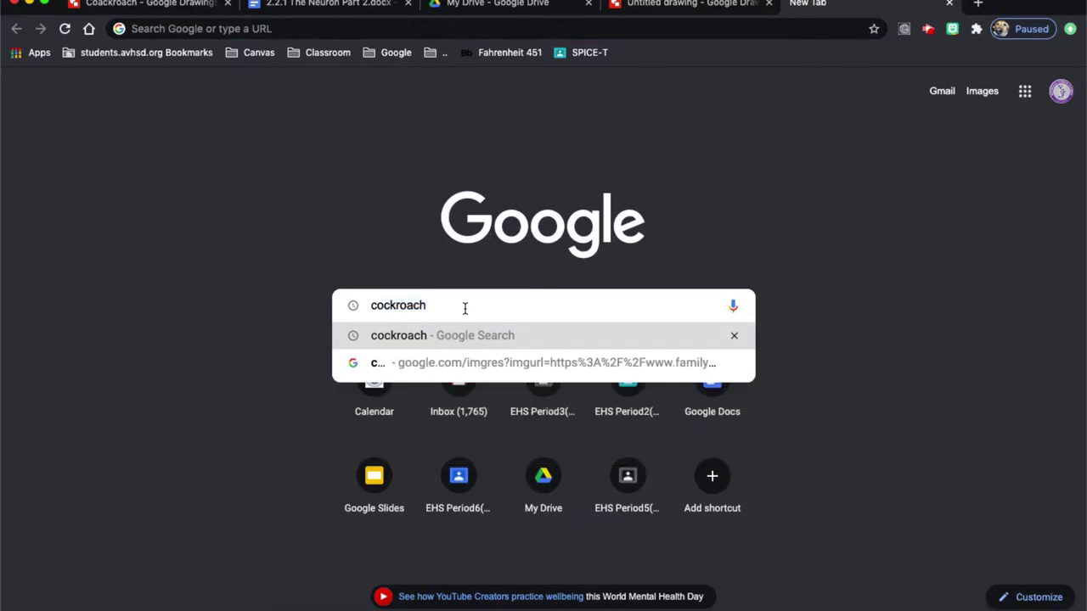
key("Return")
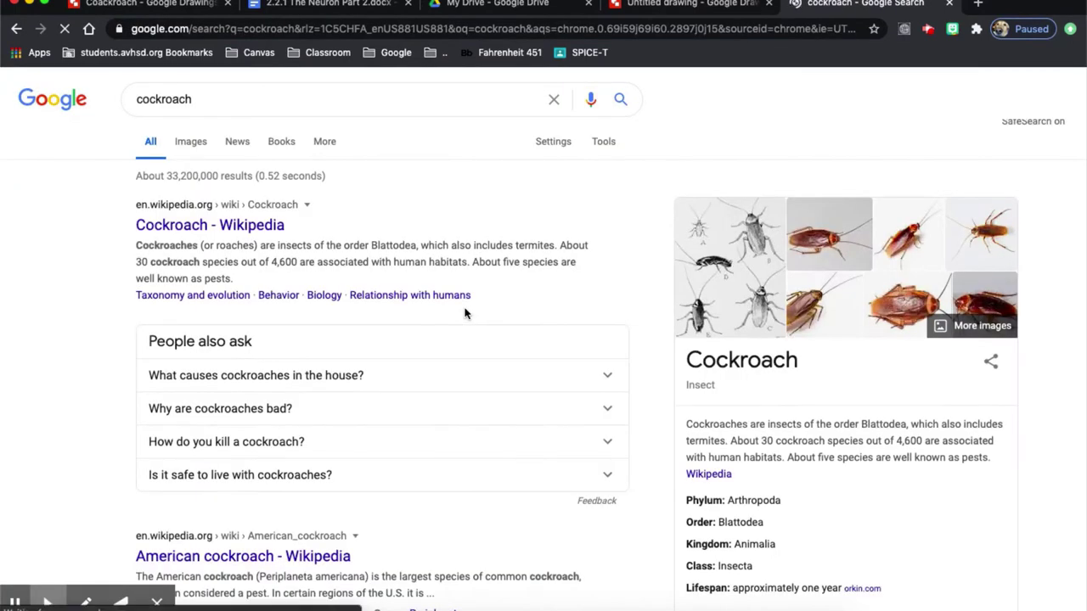
left_click(191, 143)
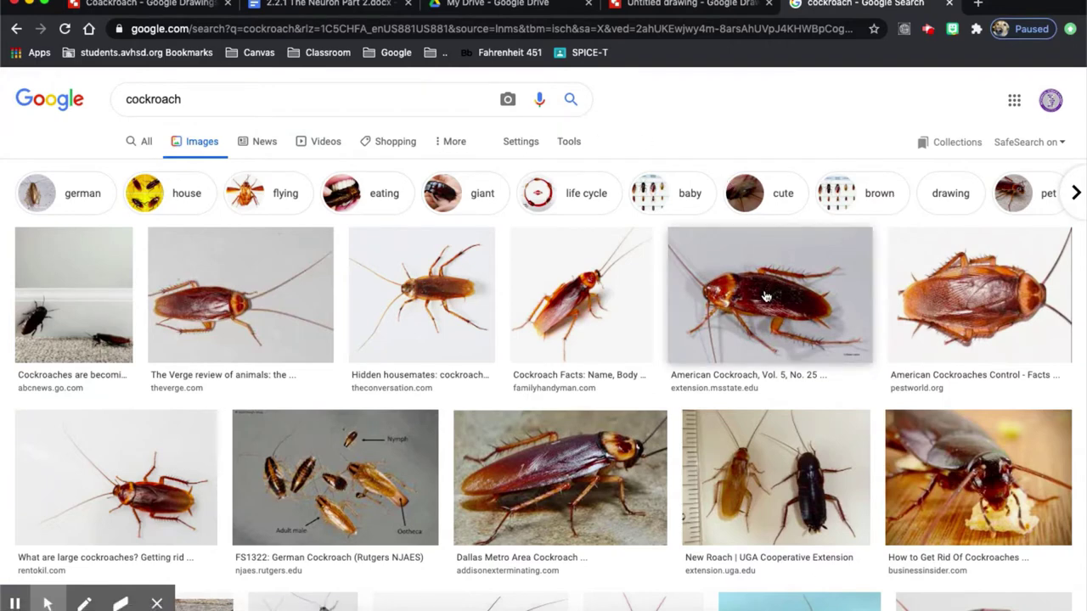
mouse_move(571, 302)
left_mouse_down()
mouse_move(435, 235)
mouse_move(161, 157)
mouse_move(118, 116)
mouse_move(129, 8)
mouse_move(317, 303)
mouse_move(329, 353)
left_mouse_up()
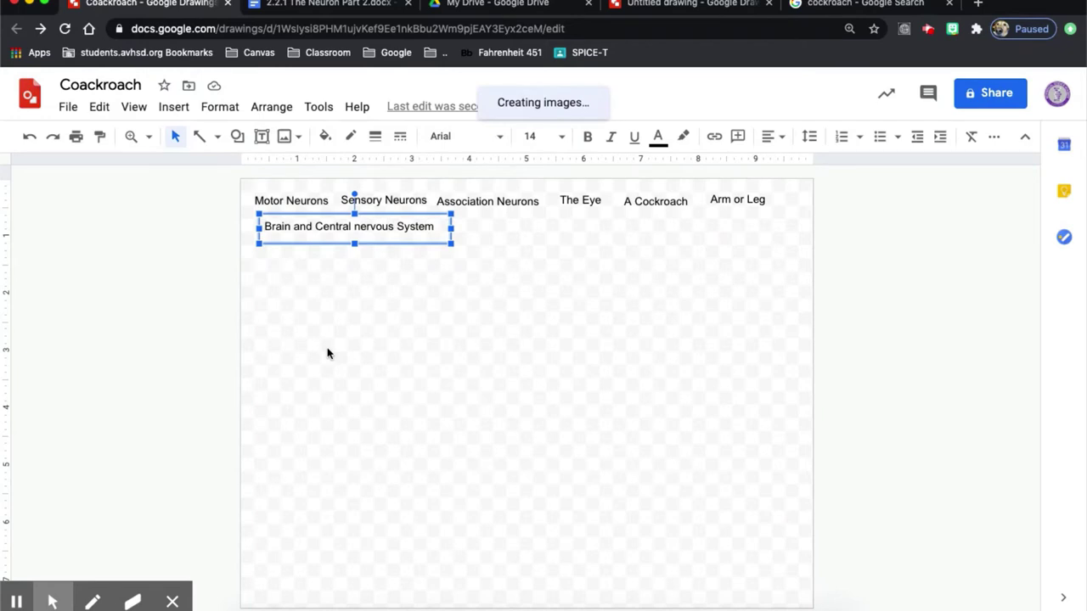
Step: Shrink the cockroach picture and place the 'A Cockroach' label beneath it
left_click(330, 349)
left_click_drag(328, 349, 457, 303)
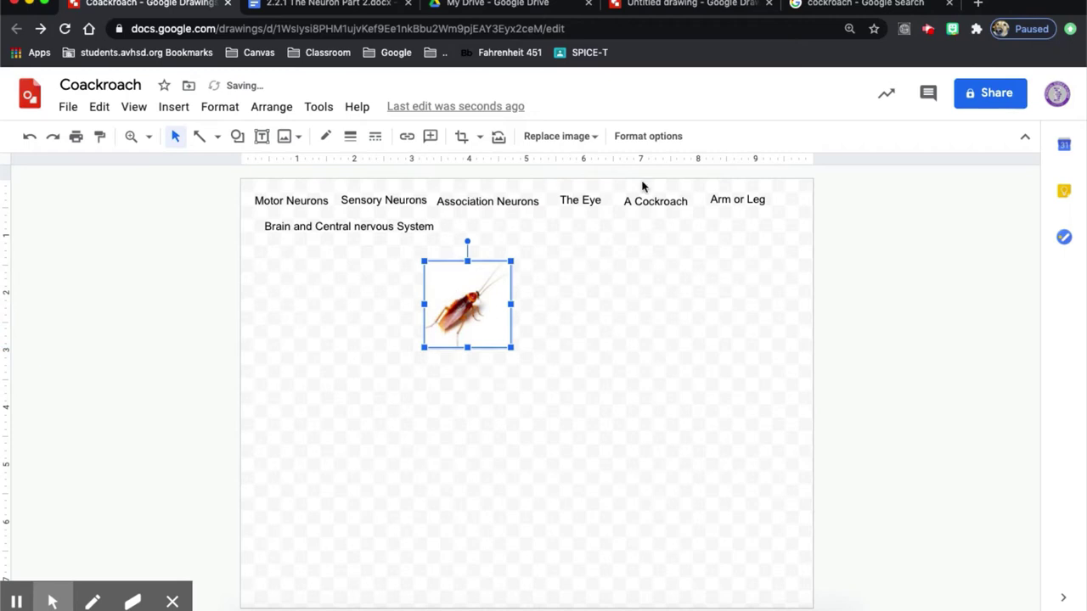
left_click_drag(619, 198, 422, 367)
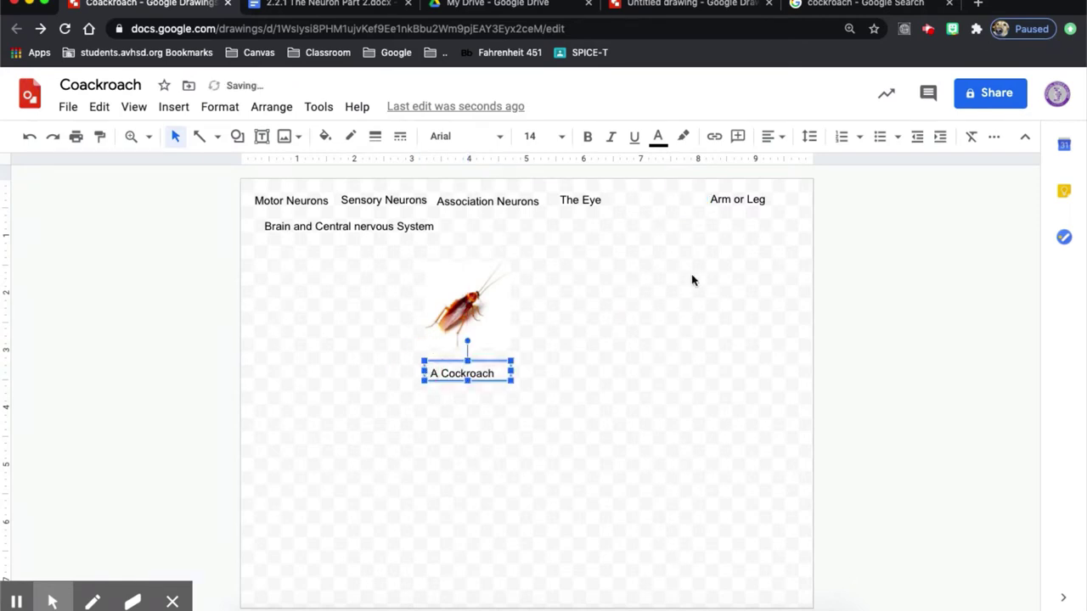
Step: Move 'The Eye' label down to the lower left of the drawing
left_click(581, 204)
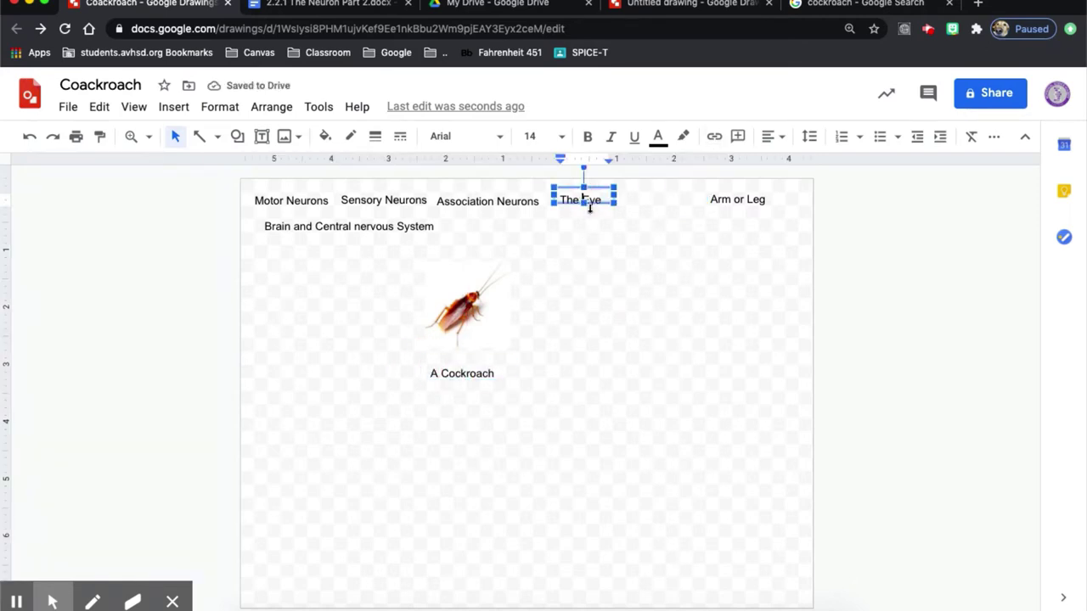
left_click_drag(613, 204, 321, 376)
left_click(862, 7)
Step: Search Google Images for 'eye' and drag the second eye photo above 'The Eye' label
left_click(363, 76)
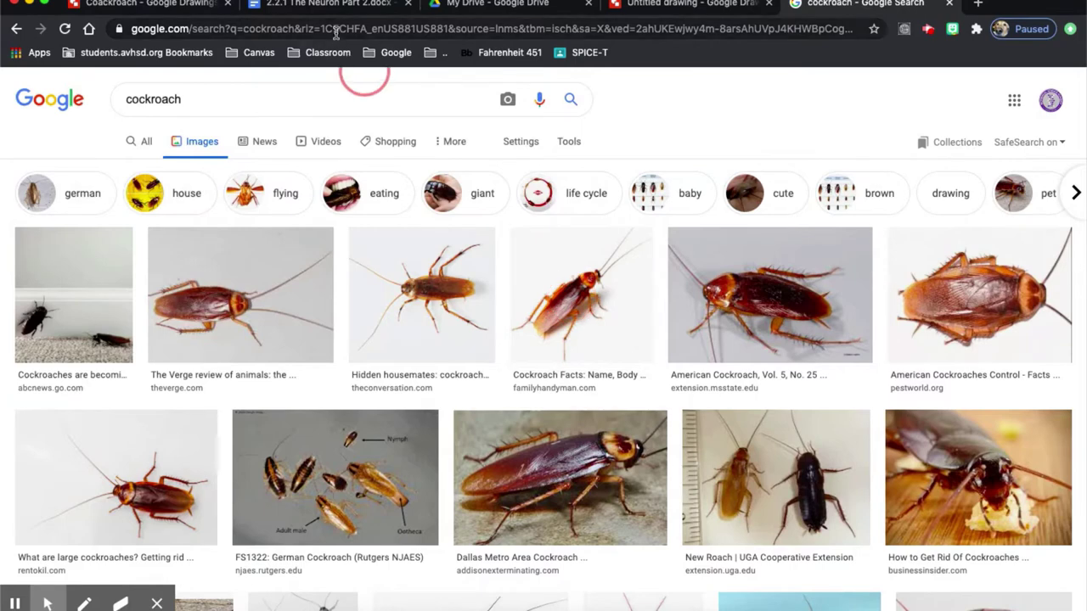
left_click(336, 29)
type("eye")
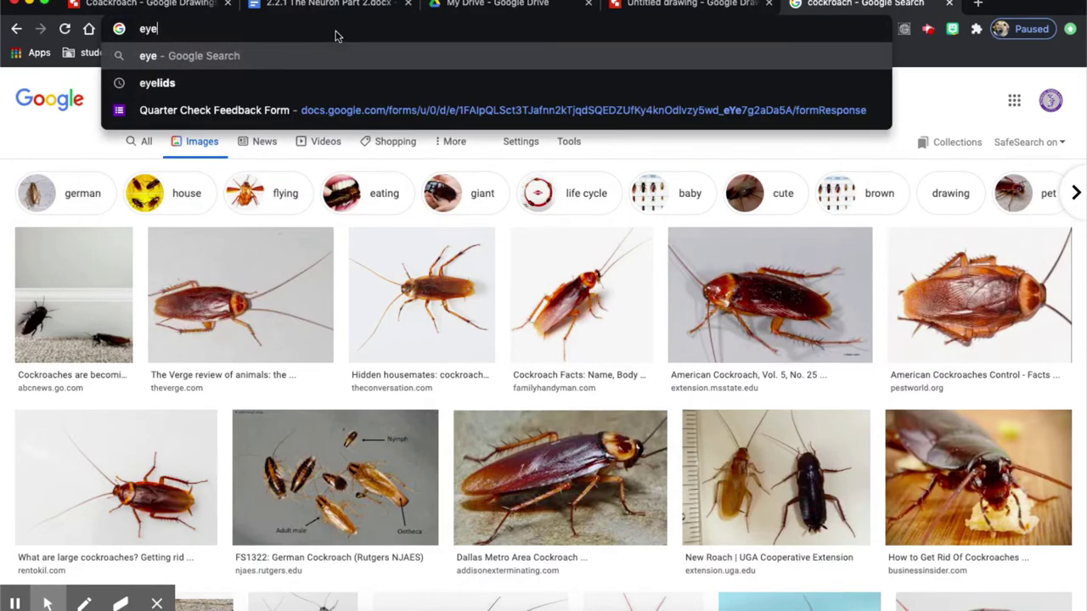
key("Return")
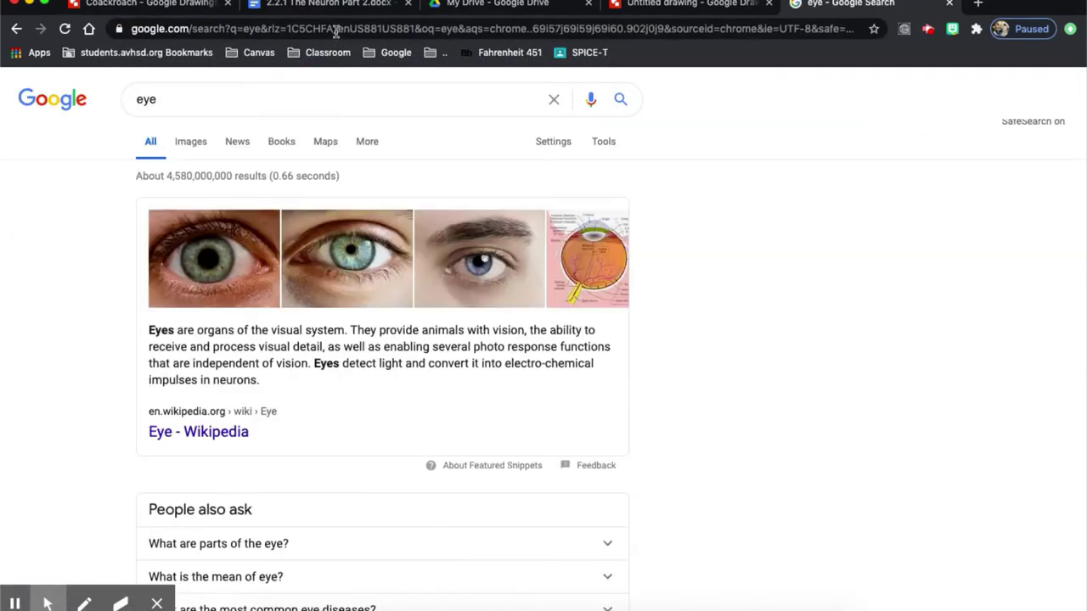
left_click(201, 147)
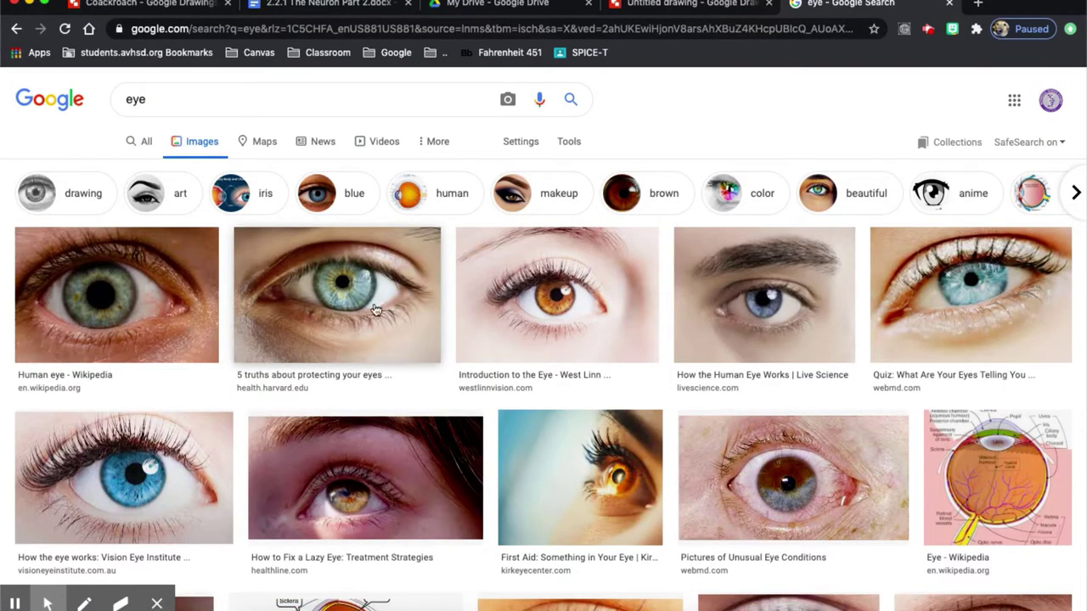
mouse_move(373, 309)
left_mouse_down()
mouse_move(260, 217)
mouse_move(206, 17)
mouse_move(181, 4)
mouse_move(293, 245)
mouse_move(332, 298)
mouse_move(286, 280)
left_mouse_up()
left_click(457, 327)
Step: Line up the cockroach image centred directly above its 'A Cockroach' caption
left_click_drag(457, 327, 499, 319)
left_click(467, 375)
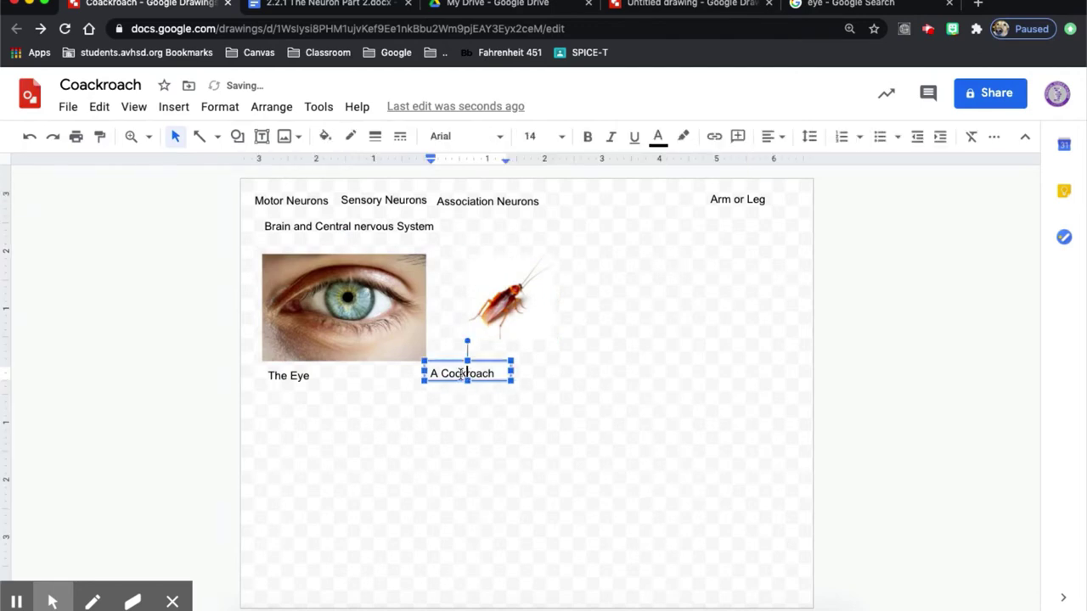
left_click_drag(483, 362, 541, 363)
left_click(532, 289)
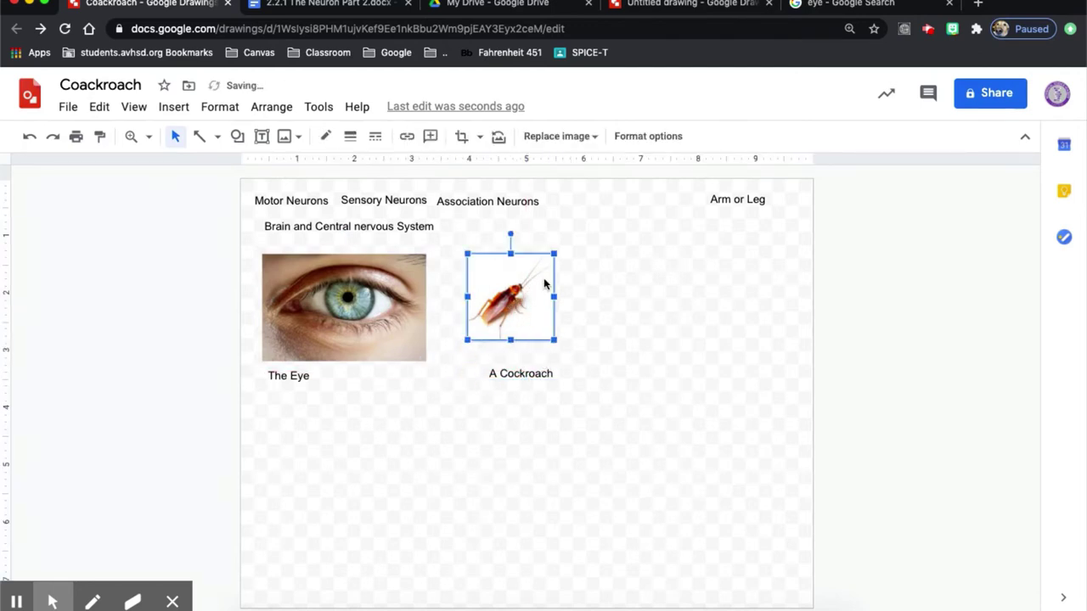
left_click_drag(553, 264, 602, 264)
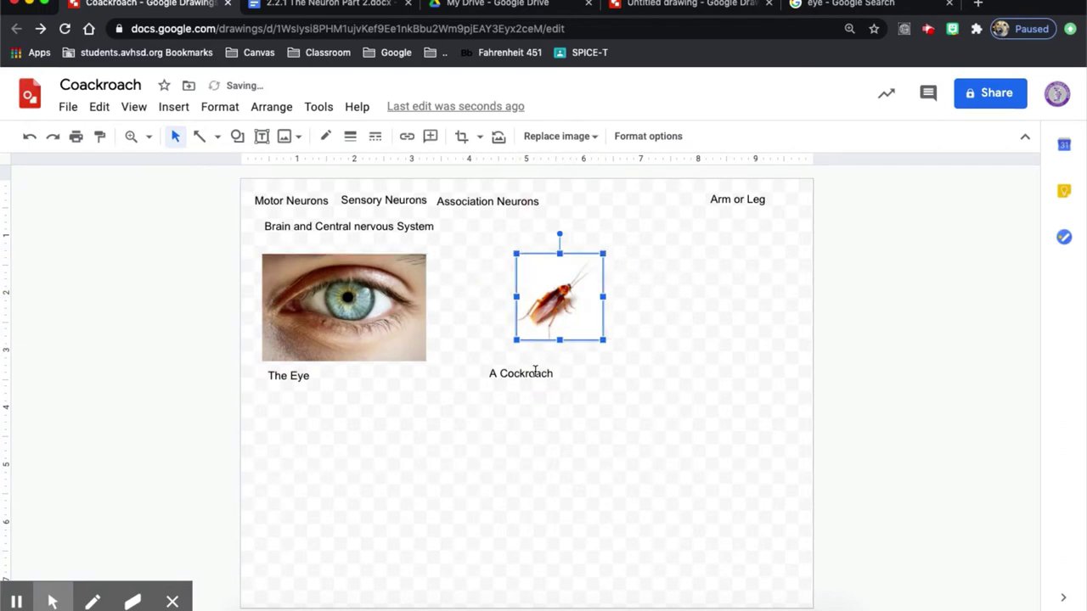
left_click(538, 365)
left_click_drag(565, 364, 585, 363)
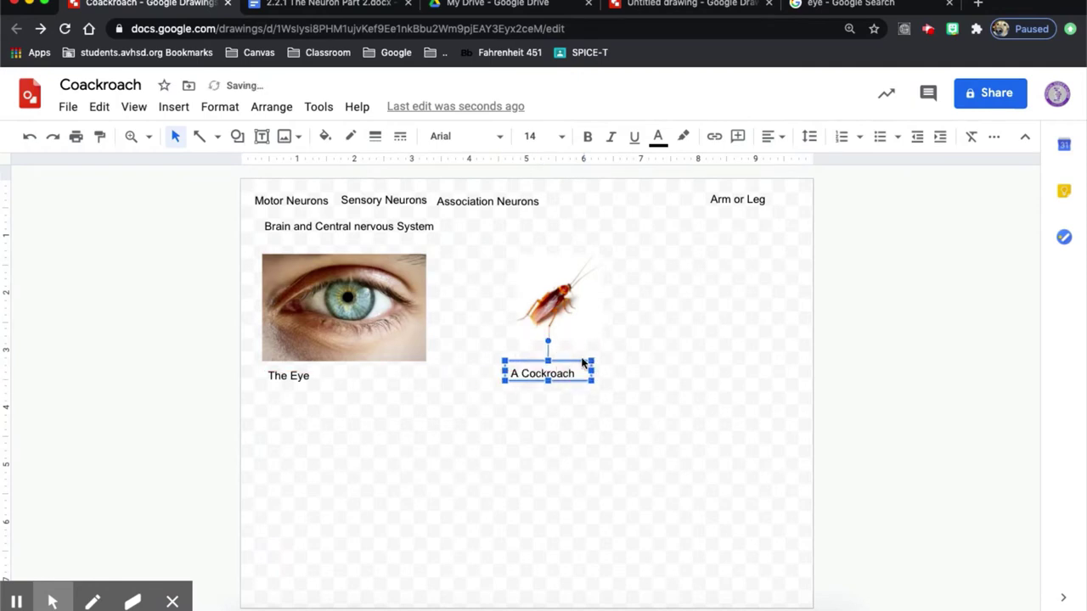
Step: Shrink the eye image slightly and lower it toward 'The Eye' caption
left_click(395, 338)
left_click_drag(426, 361, 347, 338)
left_click_drag(335, 292, 337, 318)
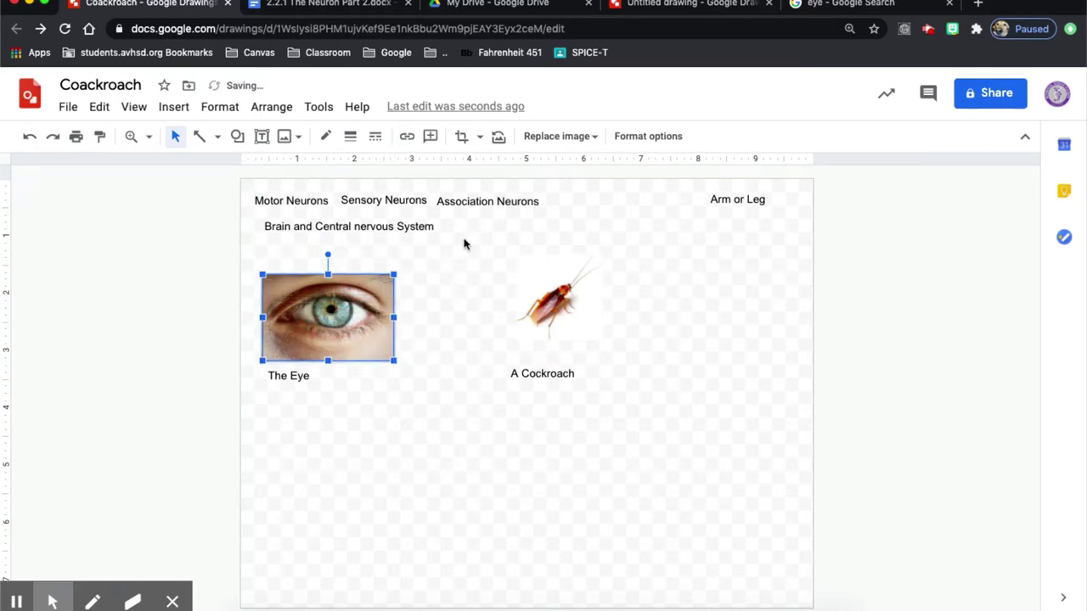
Step: Draw an arrow from the eye image to the cockroach and add a text box beside it
left_click(219, 139)
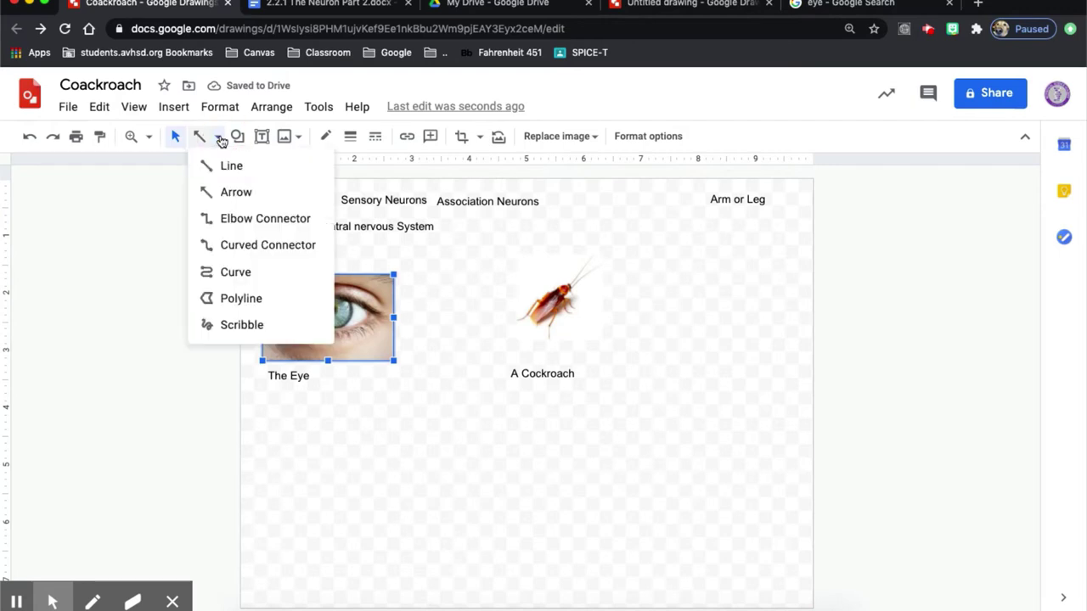
left_click(222, 193)
left_click(405, 315)
left_click_drag(405, 315, 511, 316)
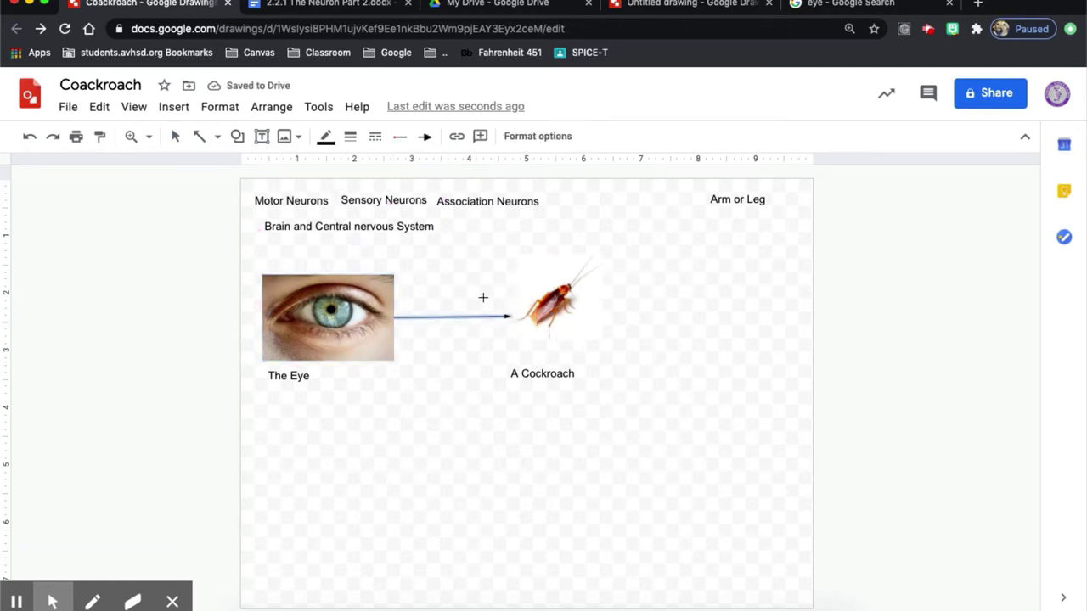
left_click(261, 136)
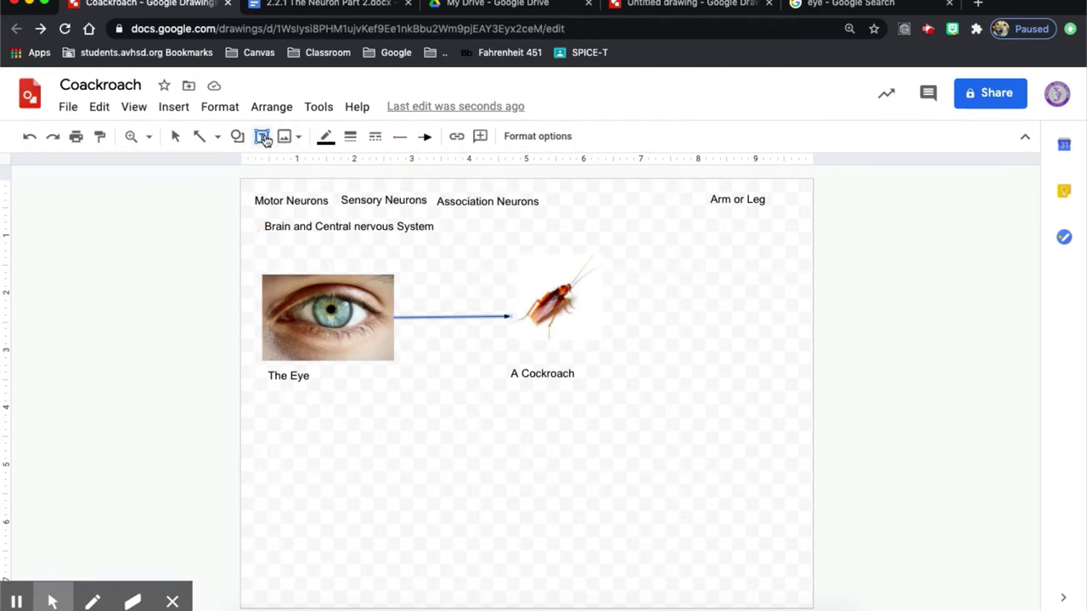
left_click_drag(411, 288, 504, 295)
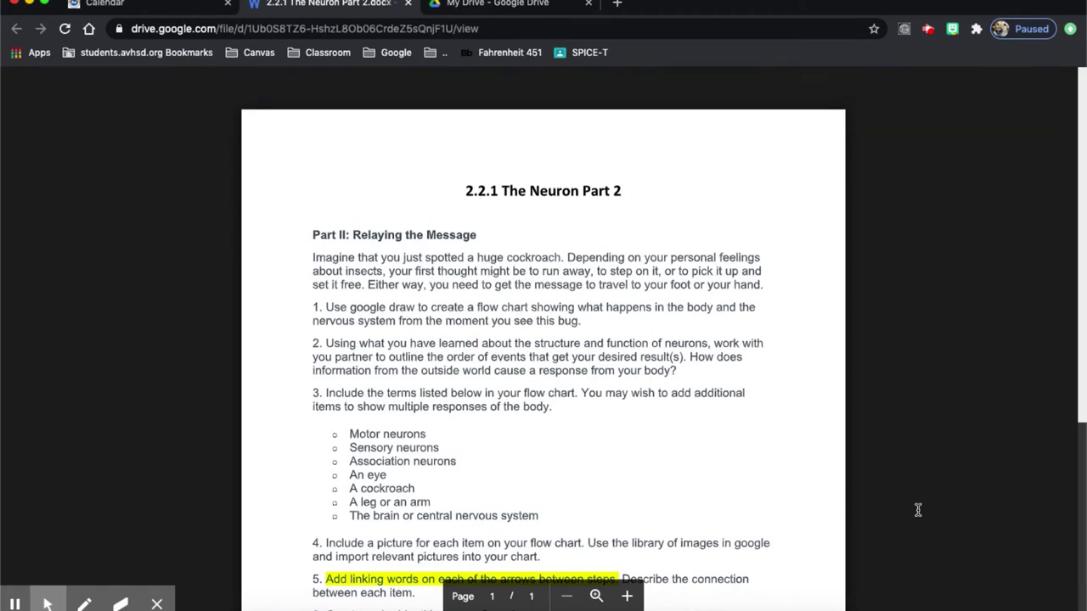
Step: Create a new blank Google Slides presentation from the My Drive New menu
left_click(547, 10)
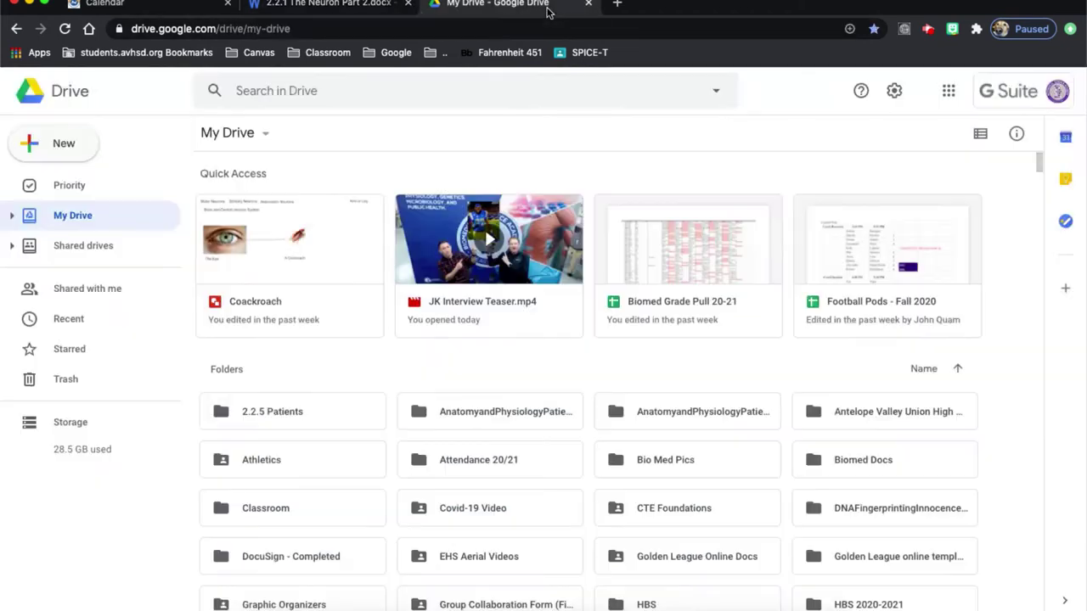
left_click(52, 145)
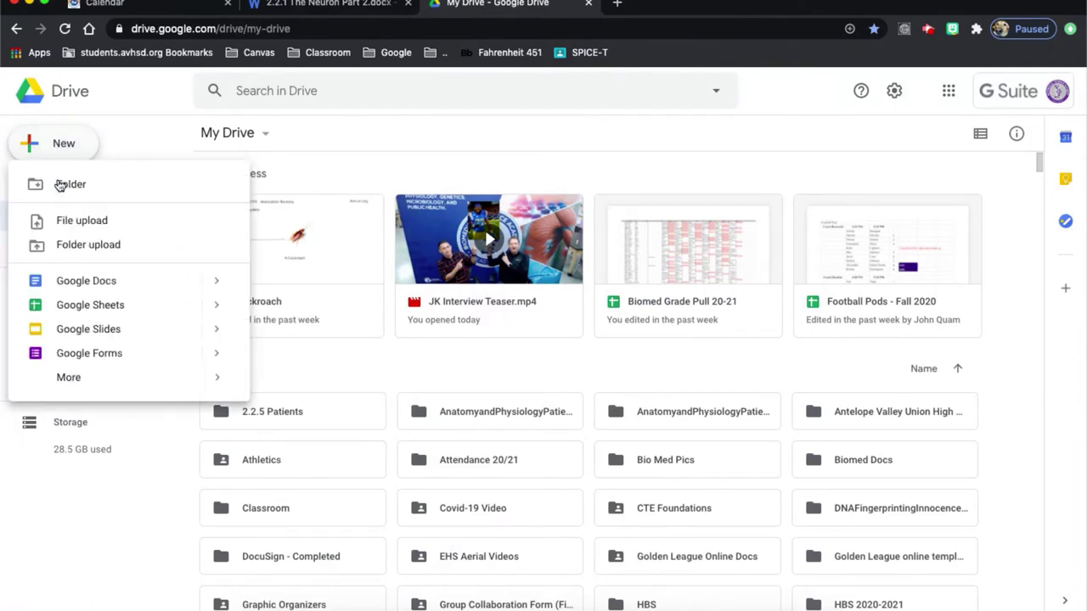
left_click(65, 335)
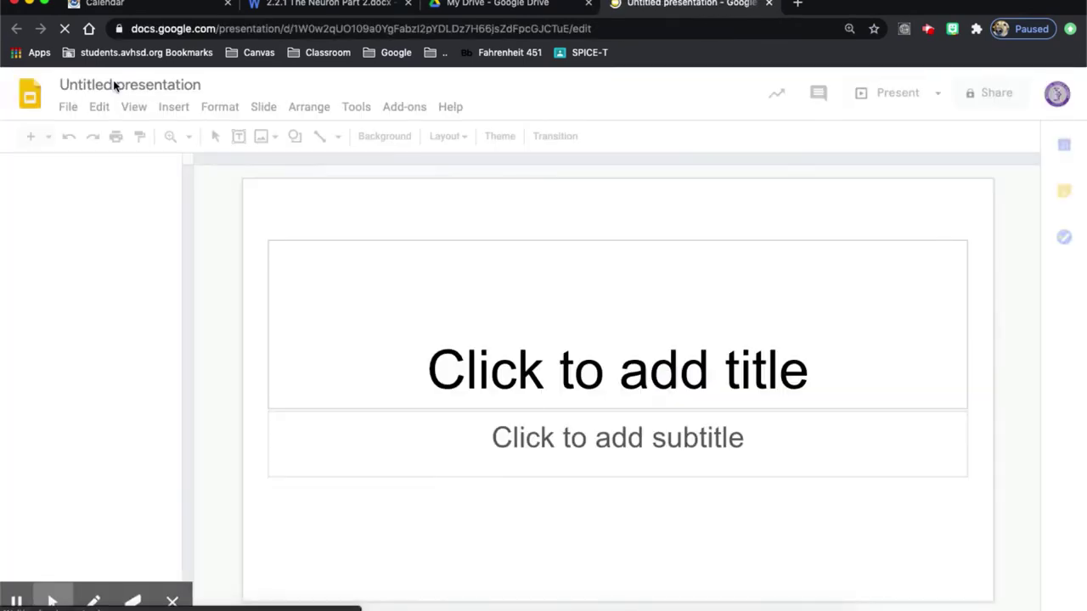
Step: Rename the presentation '2.2.1' and delete the first slide's title placeholder
left_click(114, 84)
type("2.2.1")
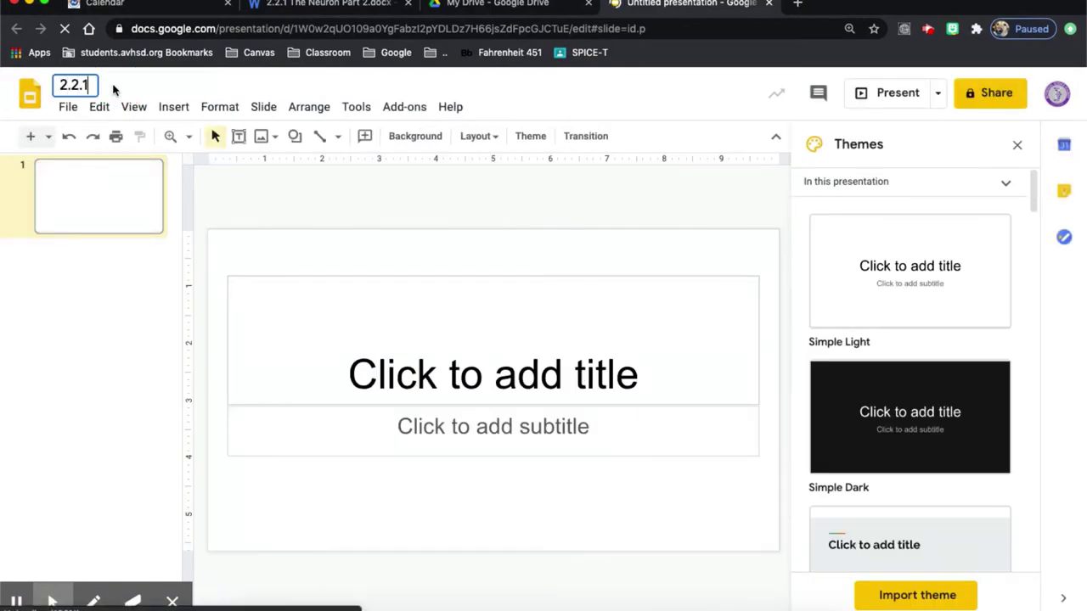
left_click(447, 276)
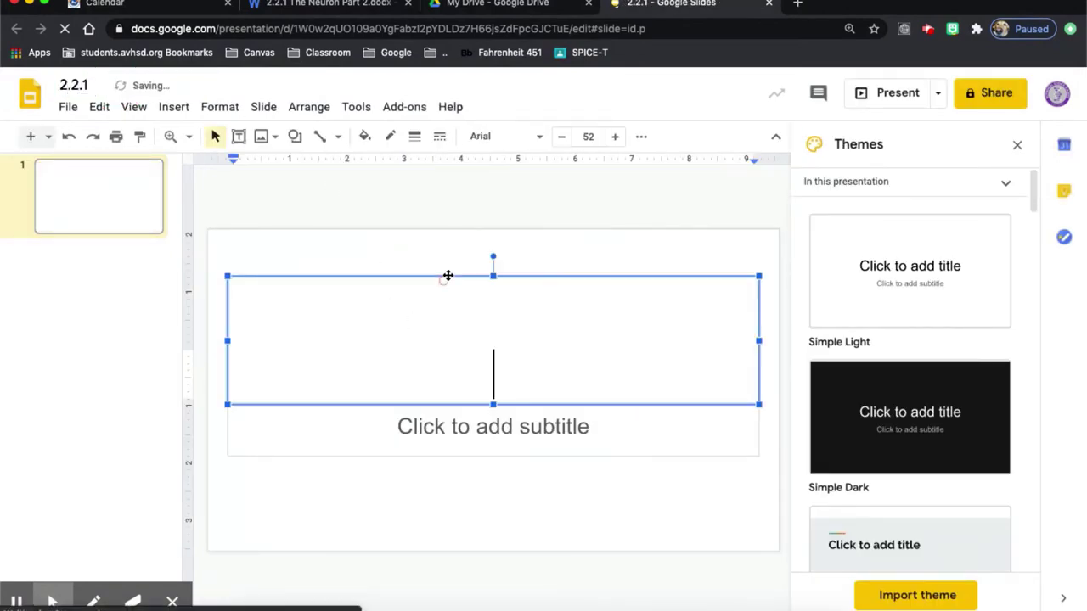
key("Escape")
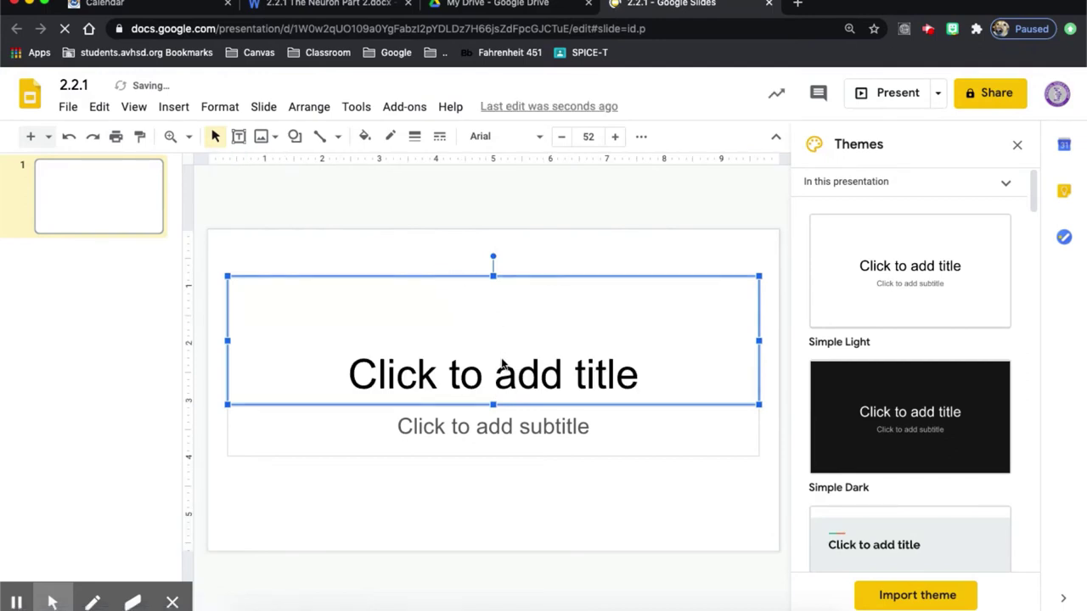
key("Escape")
left_click(480, 413)
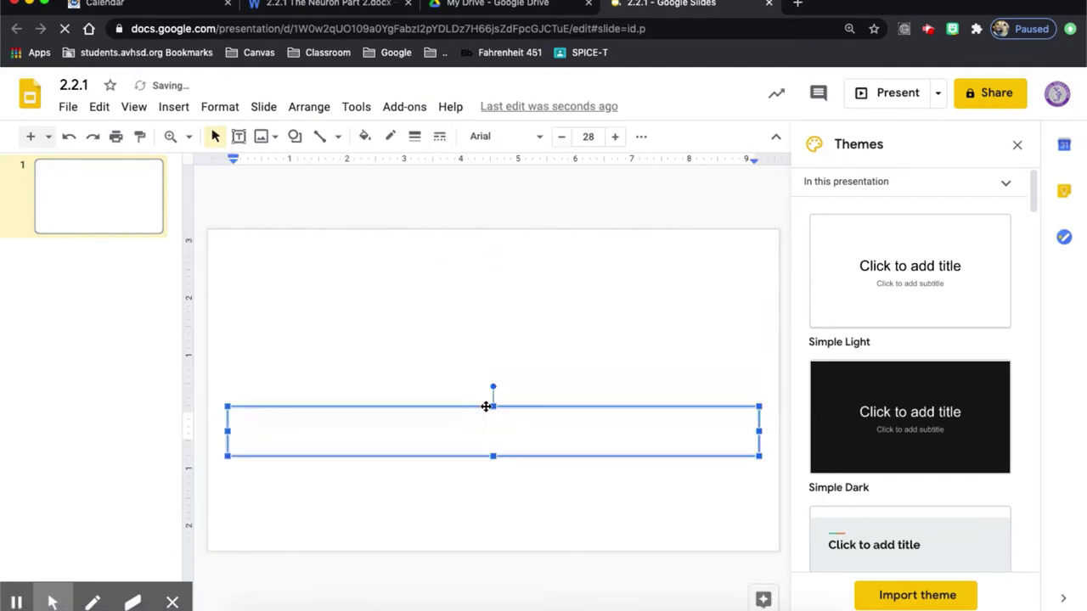
Step: Delete the subtitle placeholder and add a 'Motor Neuron' label above the slide
left_click(493, 405)
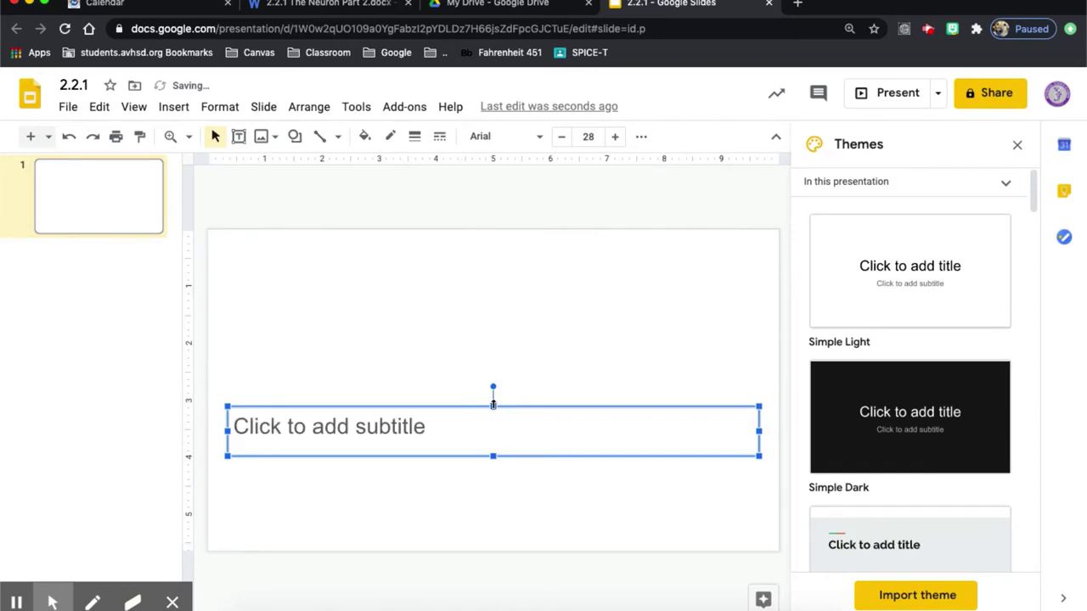
key("Delete")
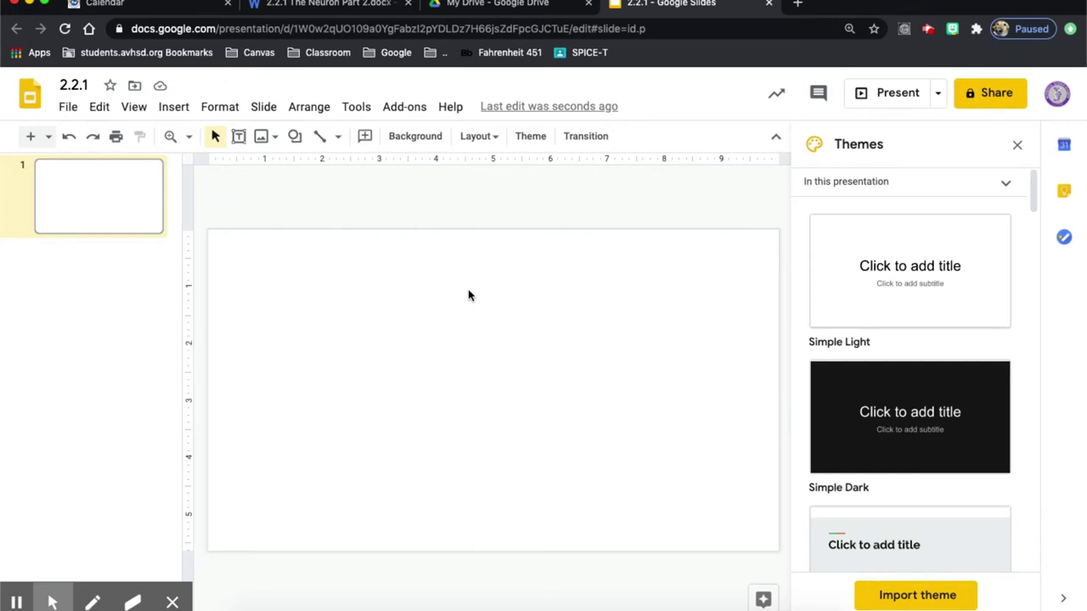
left_click(238, 142)
left_click_drag(220, 191, 313, 208)
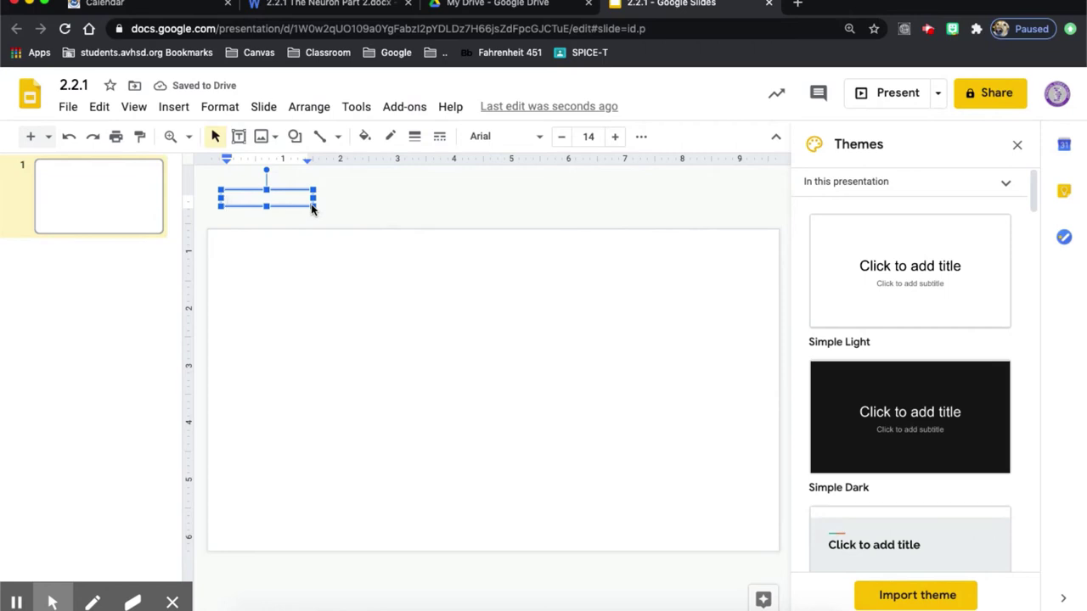
type("Motor Neuron")
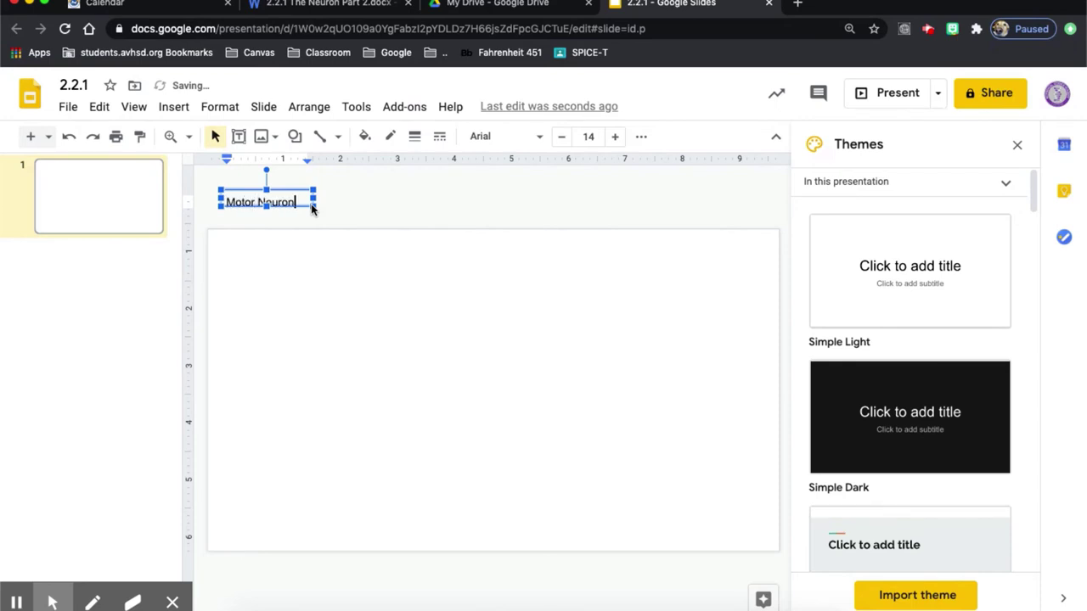
left_click(415, 209)
Step: Add a 'Sensory Neurons' label to its right, widened to fit on one line
left_click(240, 138)
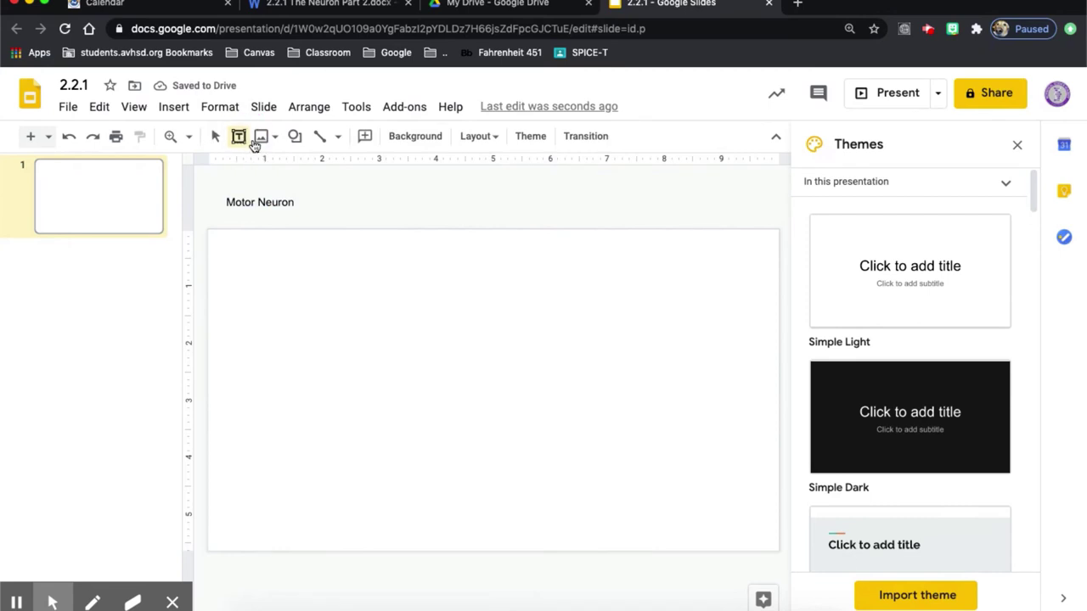
left_click_drag(314, 195, 400, 208)
type("Sensory Neurons")
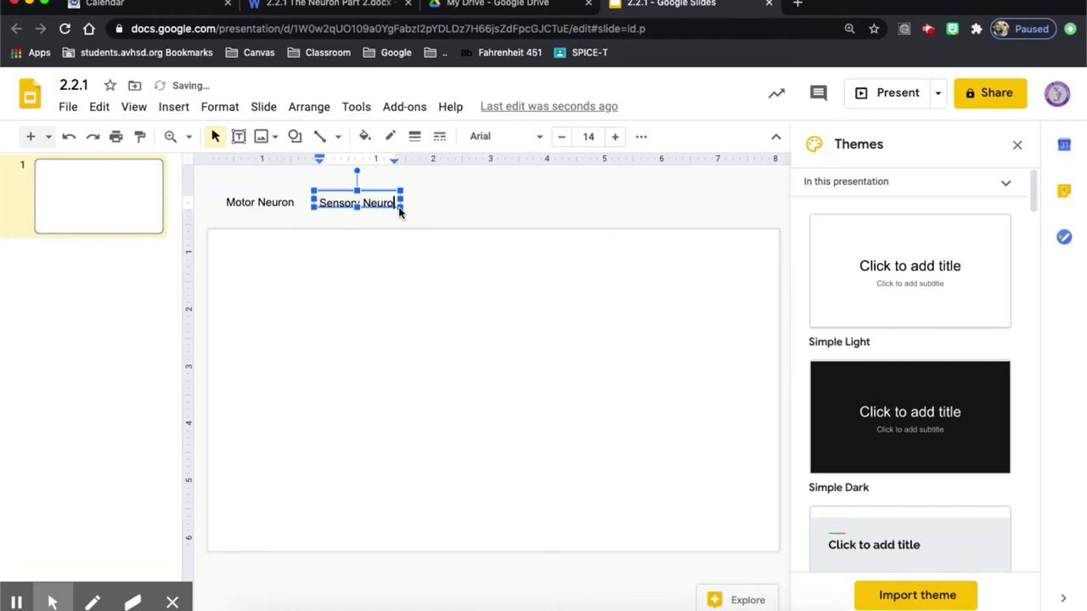
left_click_drag(405, 200, 426, 198)
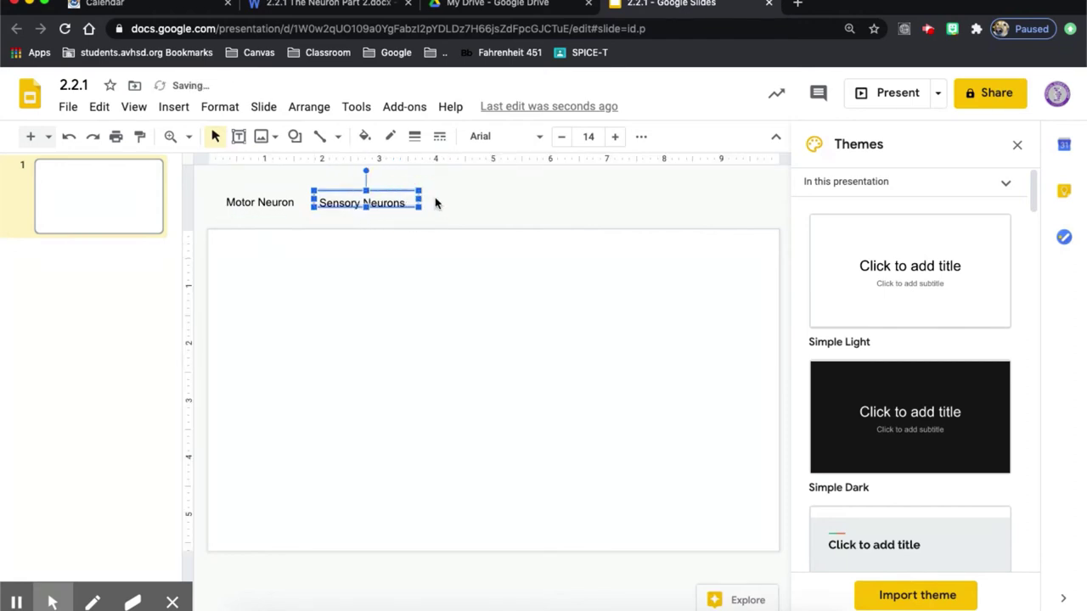
left_click(435, 203)
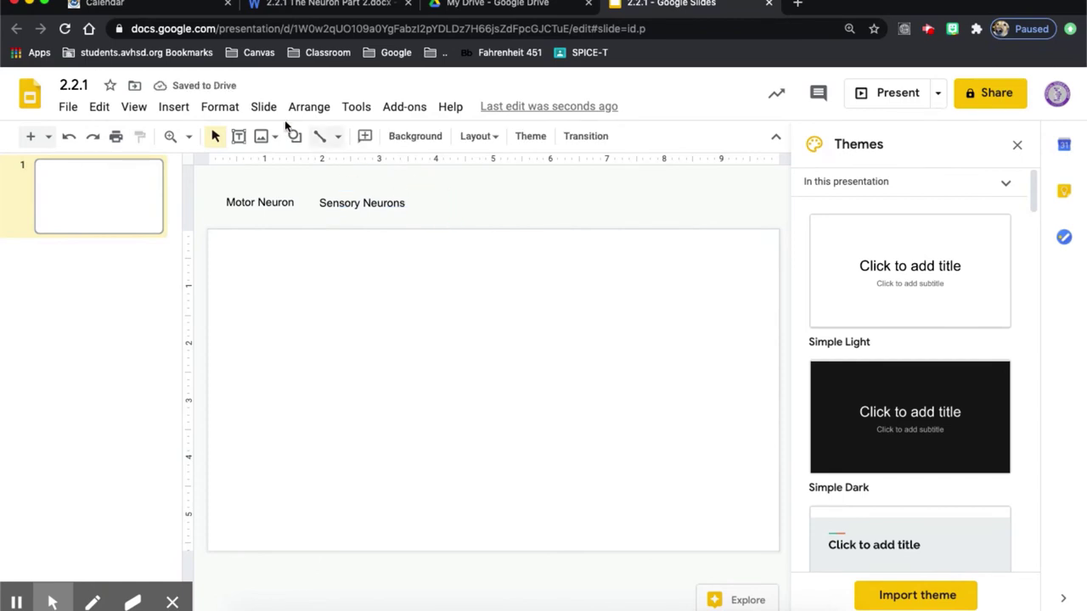
Step: Create a one-line 'The eye' text box and move it down to the slide's left
left_click(238, 141)
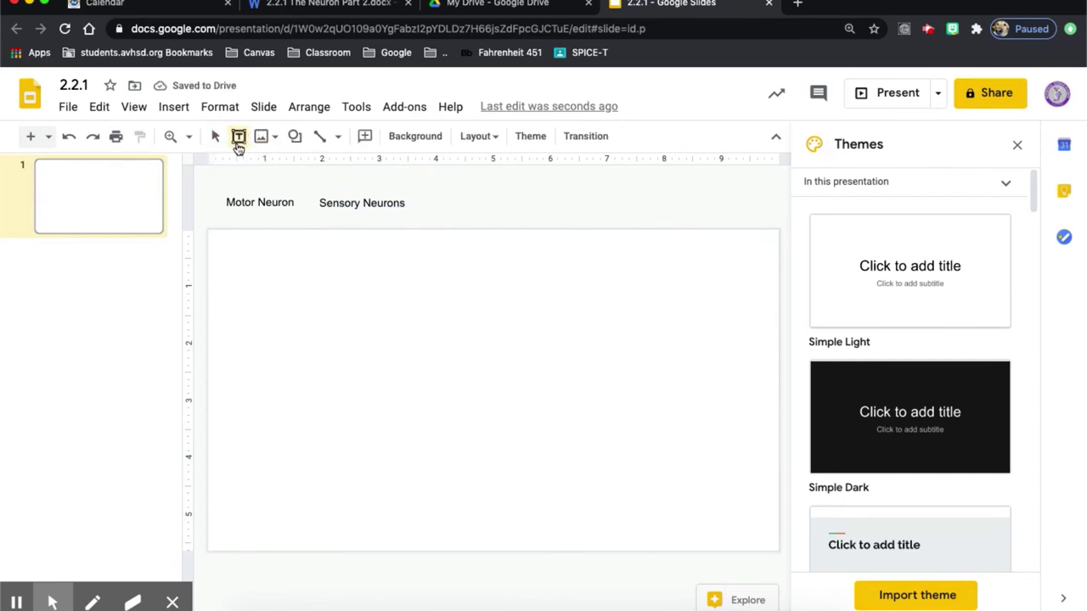
left_click(424, 194)
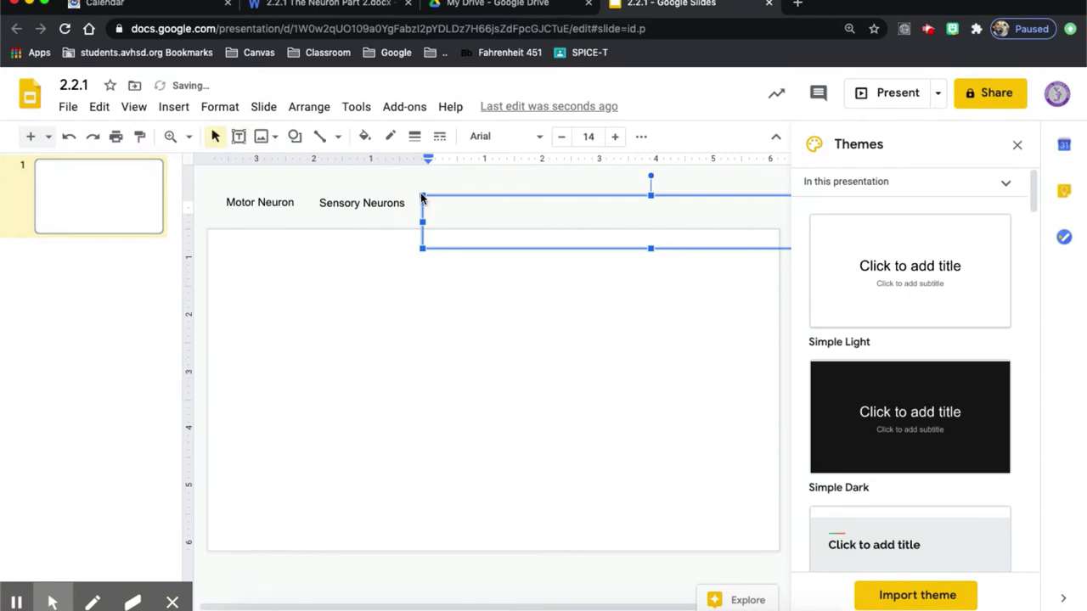
type("The eye")
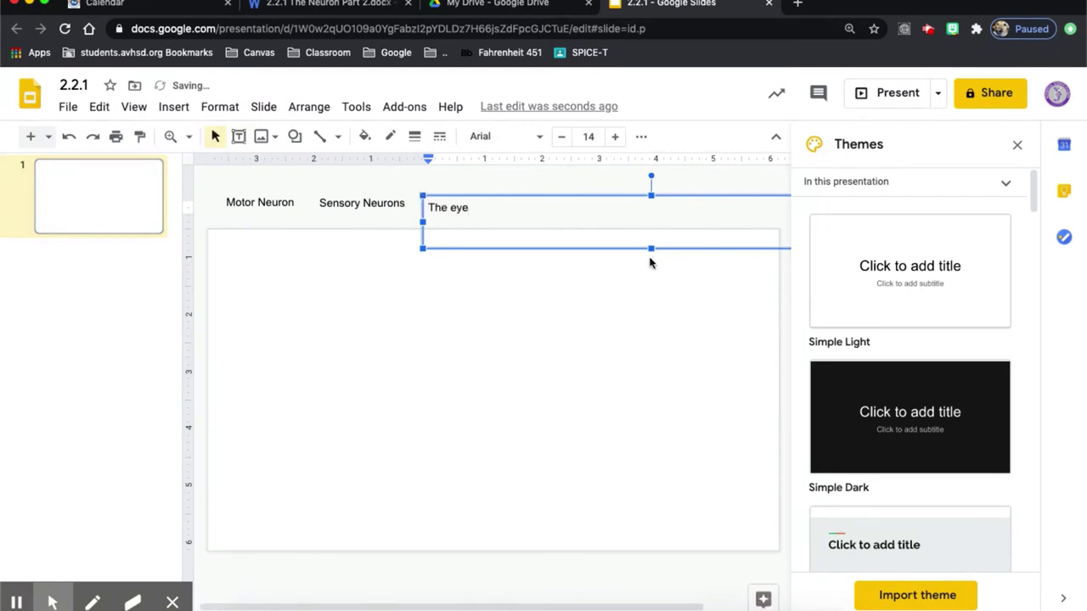
left_click_drag(650, 248, 650, 213)
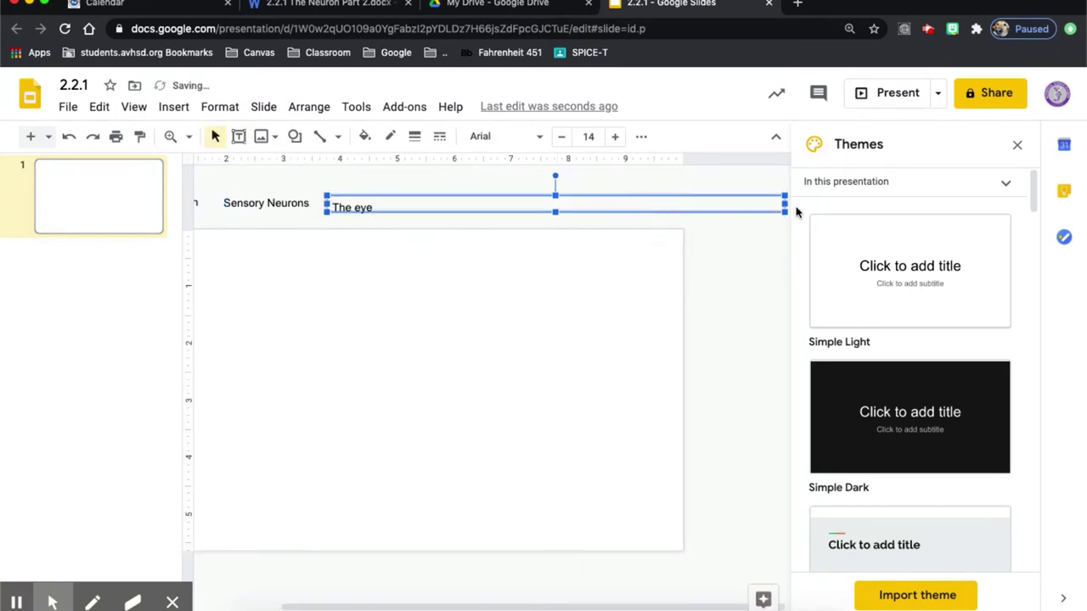
left_click_drag(784, 207, 388, 207)
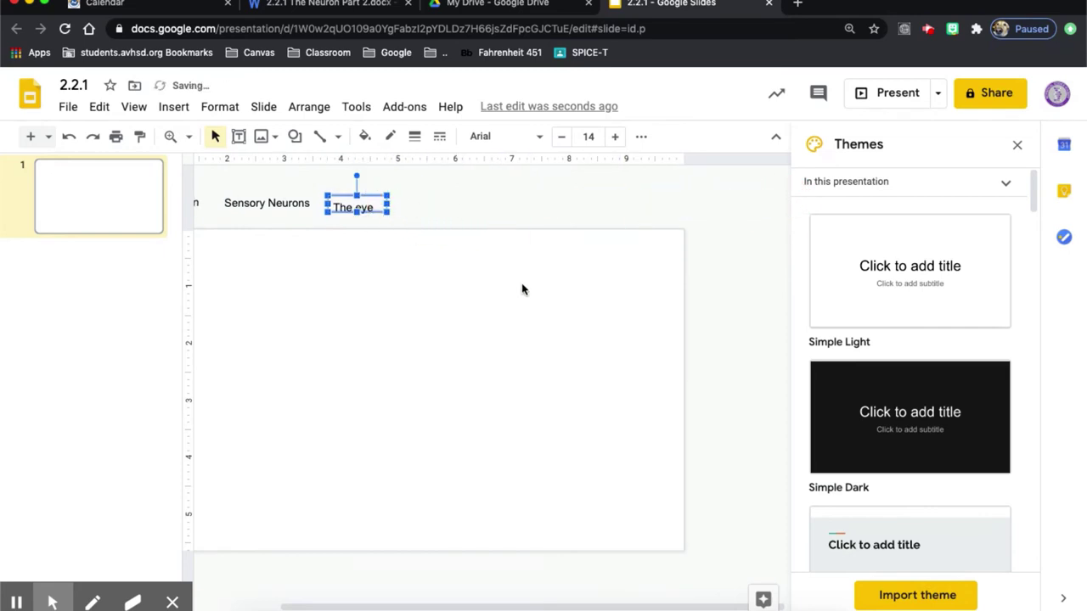
left_click(374, 7)
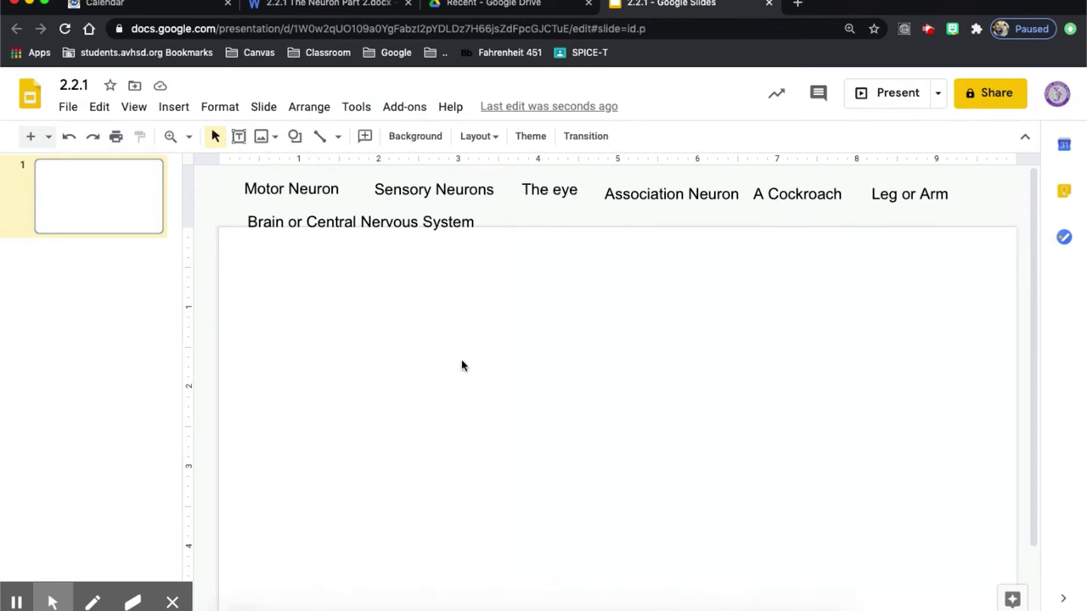
left_click(554, 191)
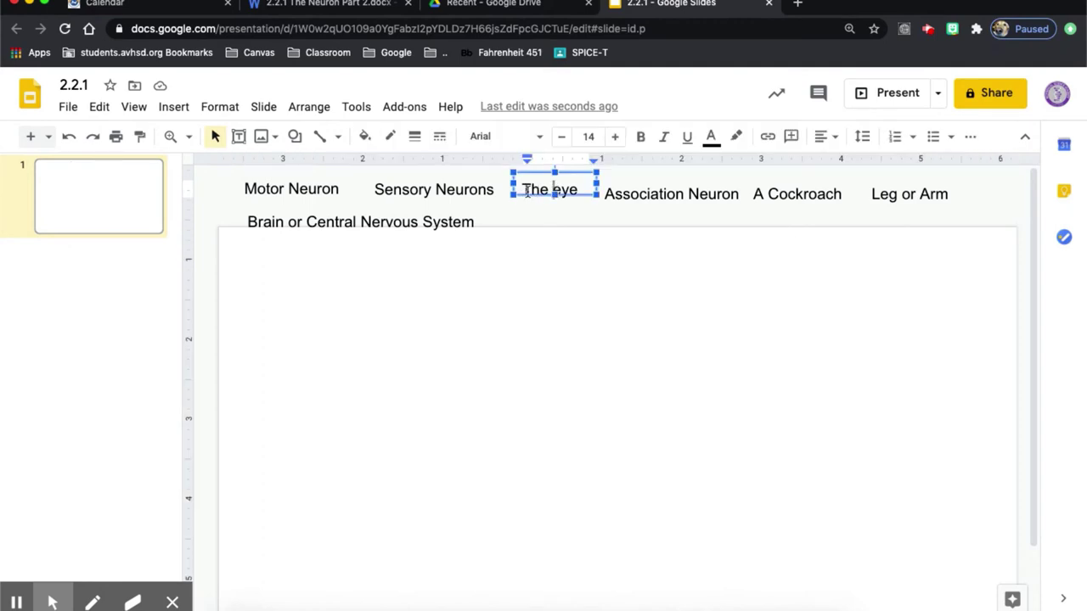
left_click_drag(516, 189, 250, 390)
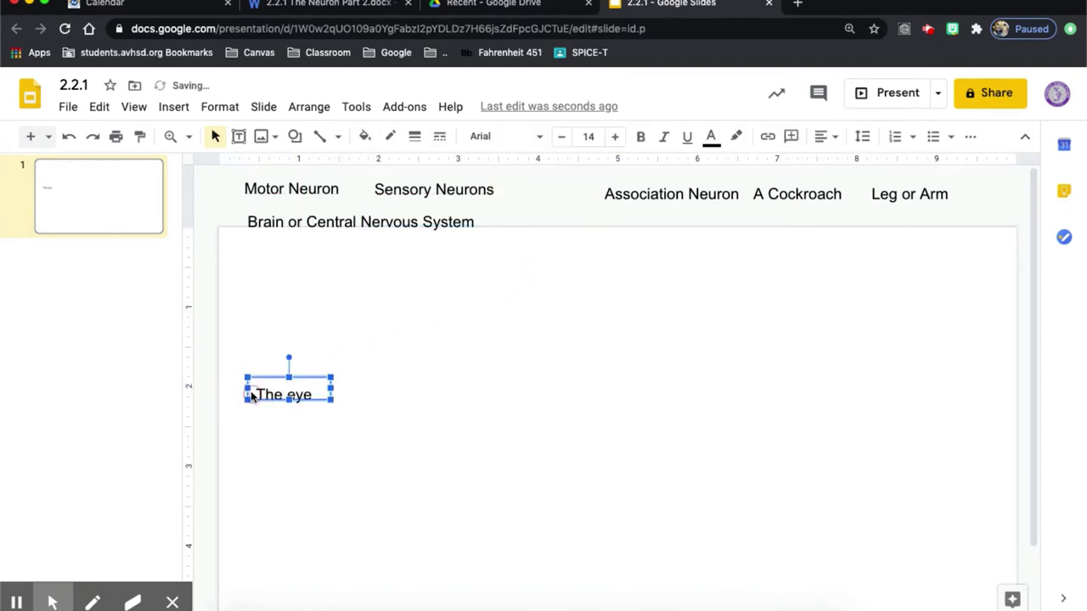
Step: Search Google Images for 'eye' and drag the second eye photo into the presentation
left_click(797, 4)
type("google")
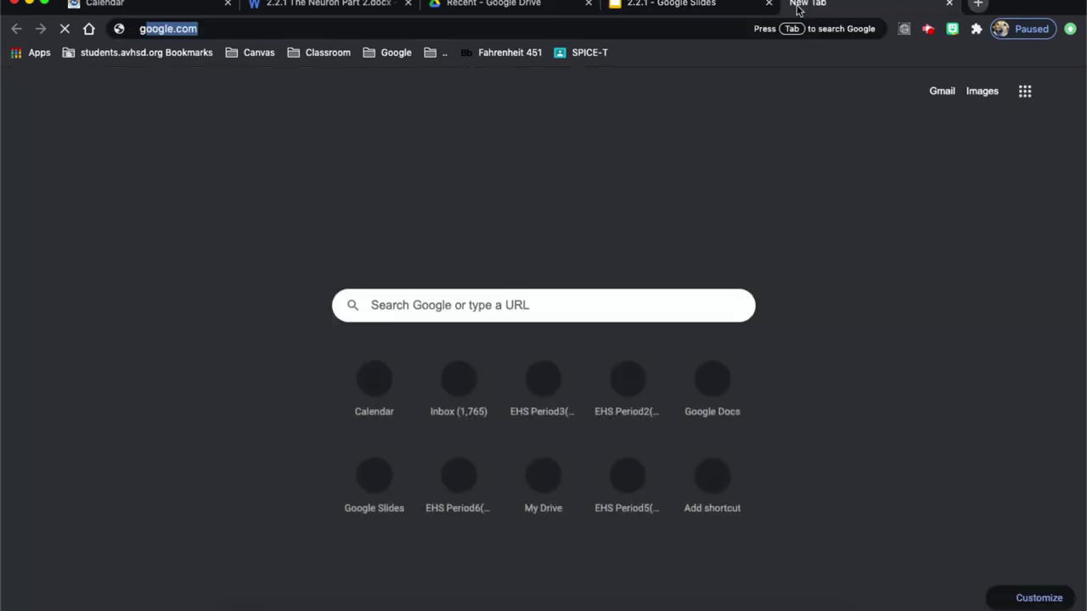
key("Return")
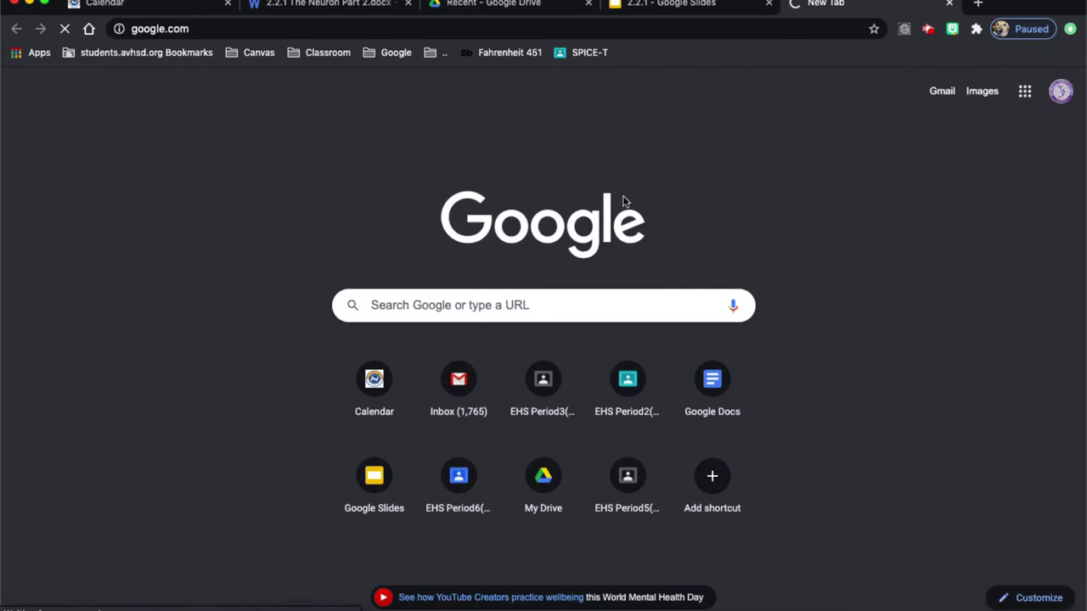
left_click(557, 306)
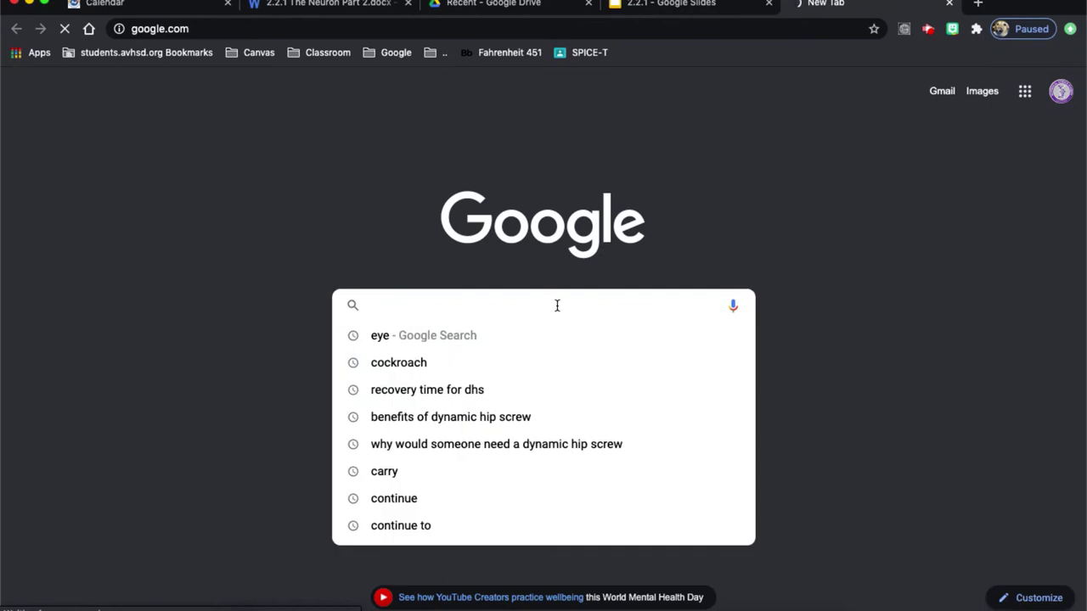
type("eye")
key("Return")
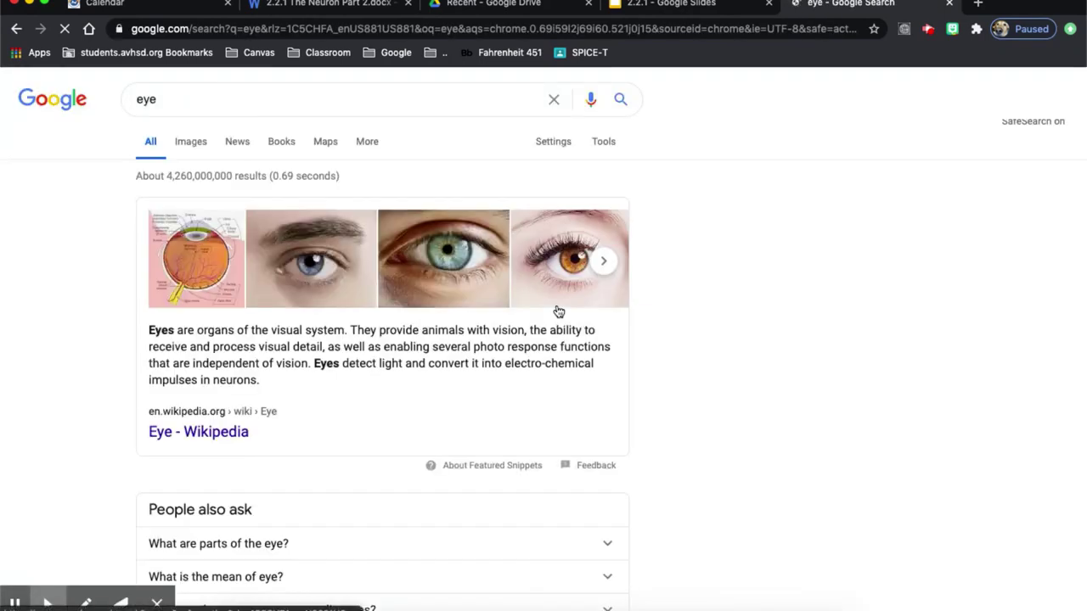
left_click(191, 141)
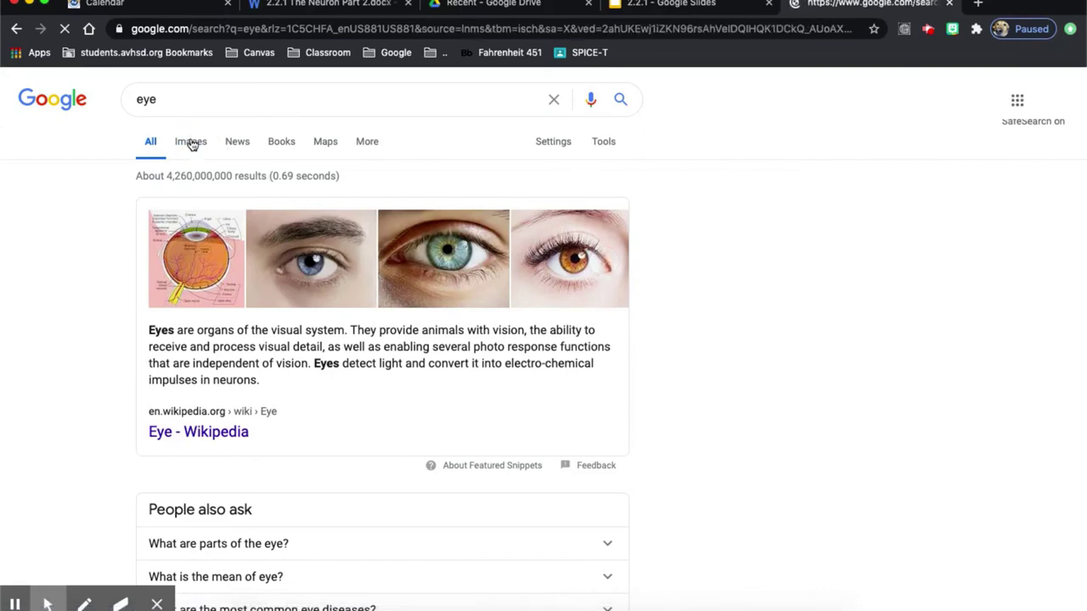
left_click(191, 142)
mouse_move(338, 290)
left_mouse_down()
mouse_move(427, 247)
mouse_move(667, 77)
mouse_move(684, 10)
mouse_move(581, 167)
mouse_move(326, 305)
left_mouse_up()
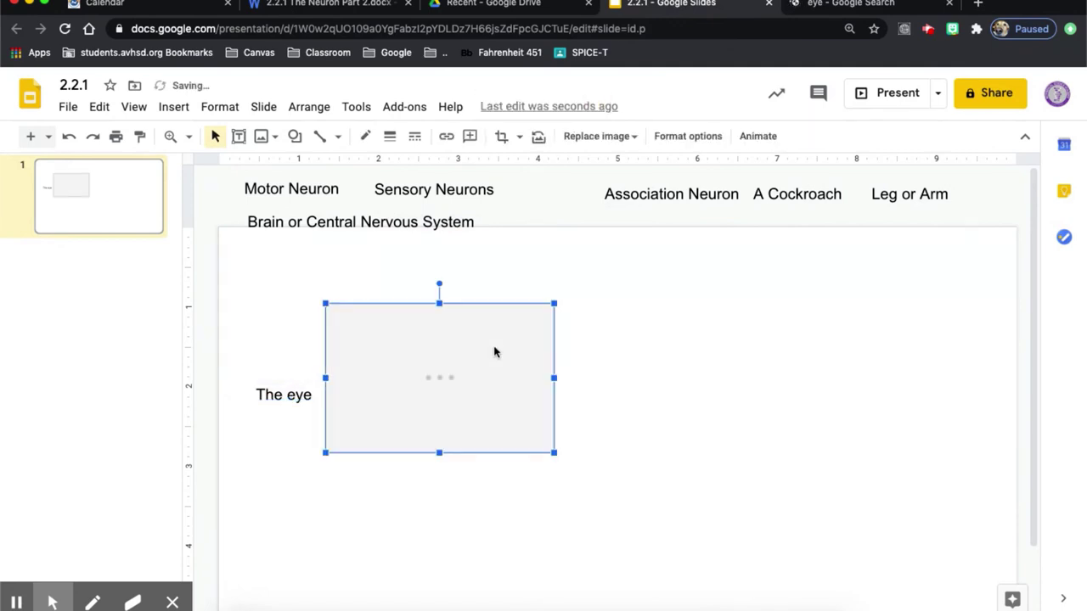
Step: Shrink the eye photo, place 'The eye' beneath it, and move 'A Cockroach' to mid-slide
left_click_drag(439, 323, 439, 302)
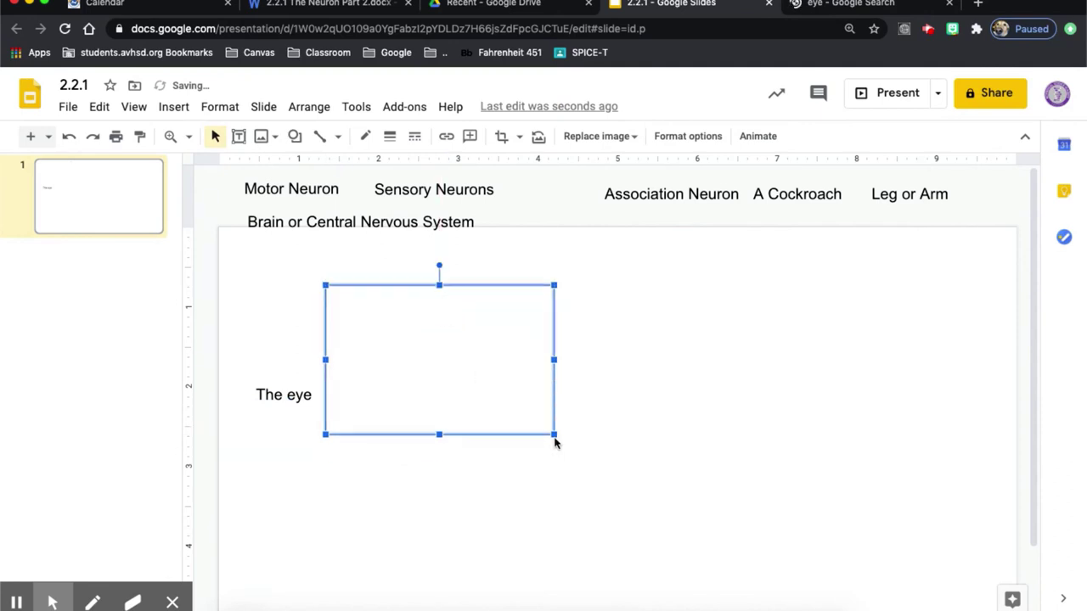
left_click_drag(555, 435, 332, 321)
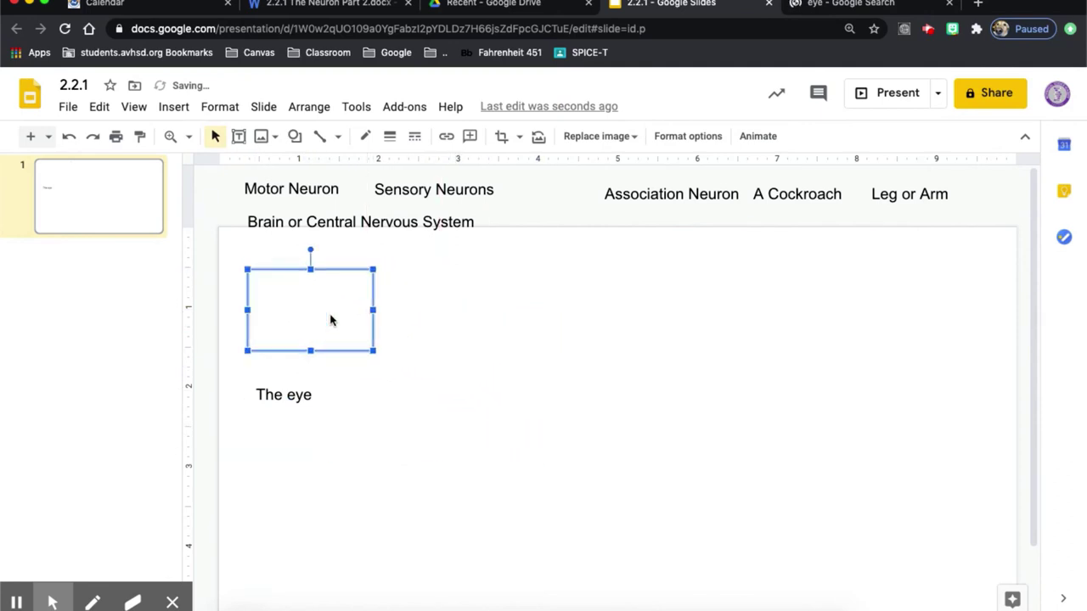
left_click(288, 394)
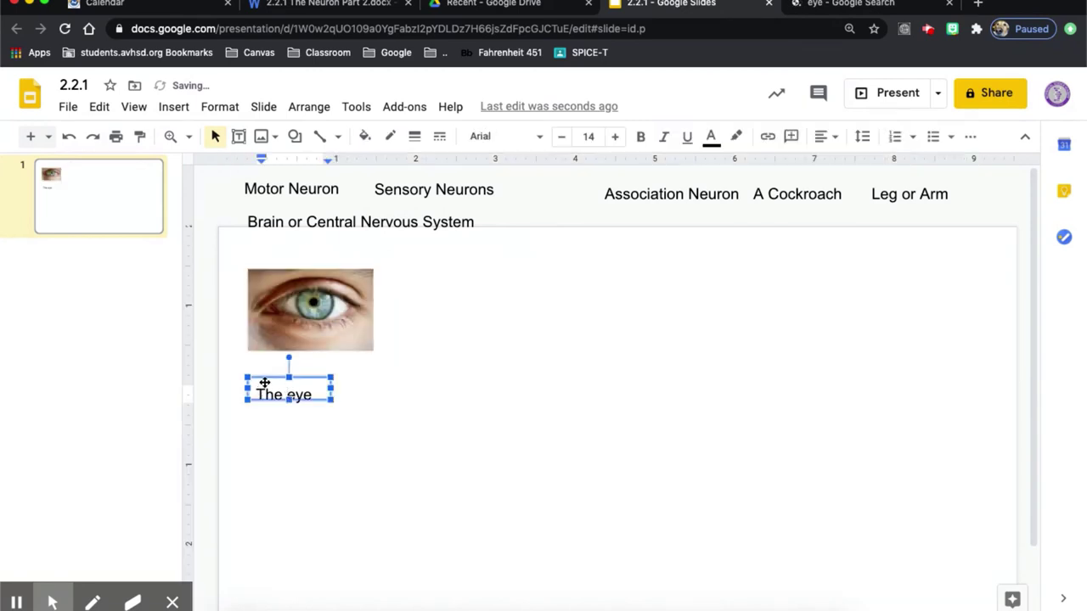
left_click_drag(264, 382, 281, 364)
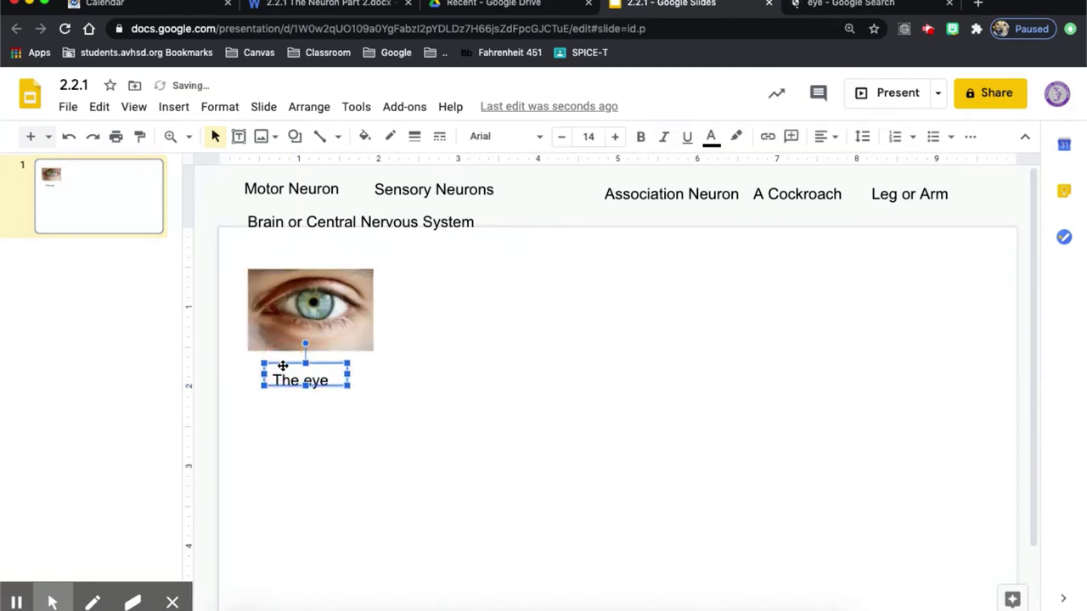
left_click(398, 371)
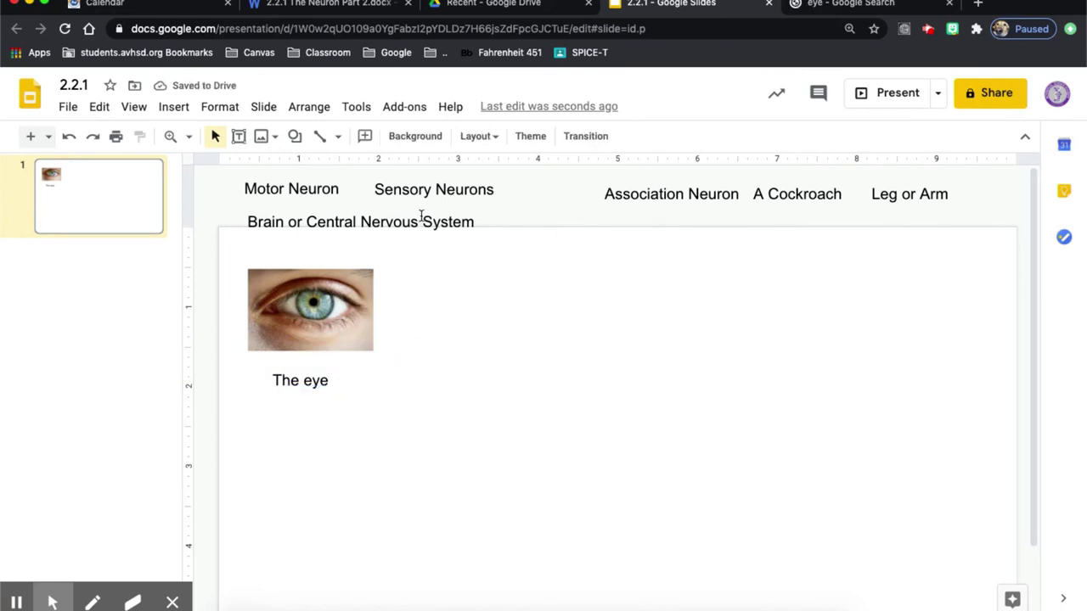
left_click(781, 192)
left_click_drag(852, 175, 565, 364)
Step: Replace the image search with 'cockroach' and drag a cockroach photo into the slides
left_click(892, 7)
left_click(431, 107)
left_click(291, 107)
key("BackSpace")
key("BackSpace")
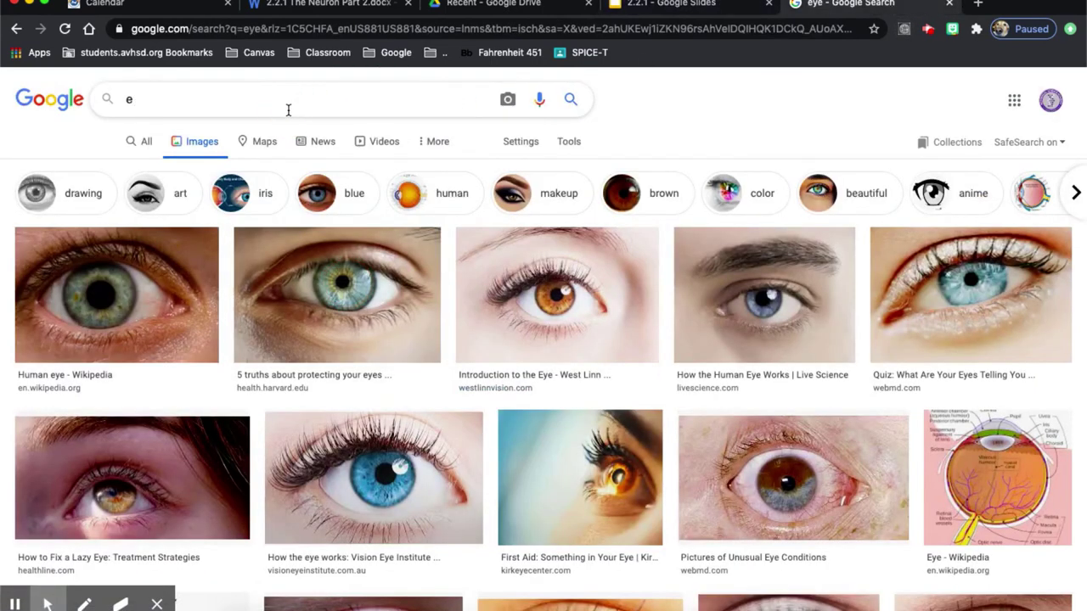
type("cockroach")
key("Return")
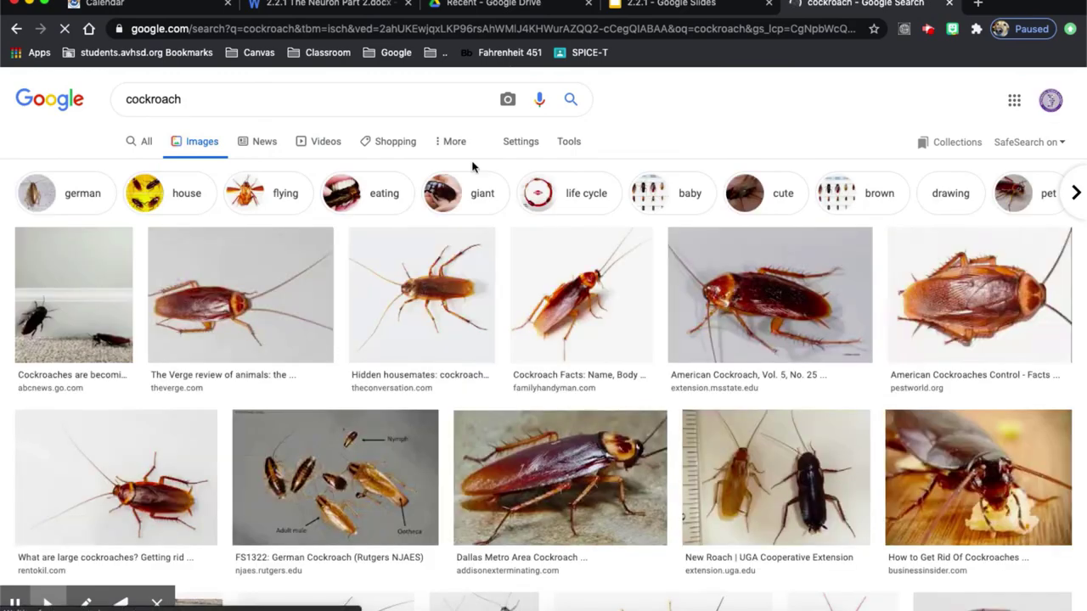
left_click_drag(568, 294, 513, 293)
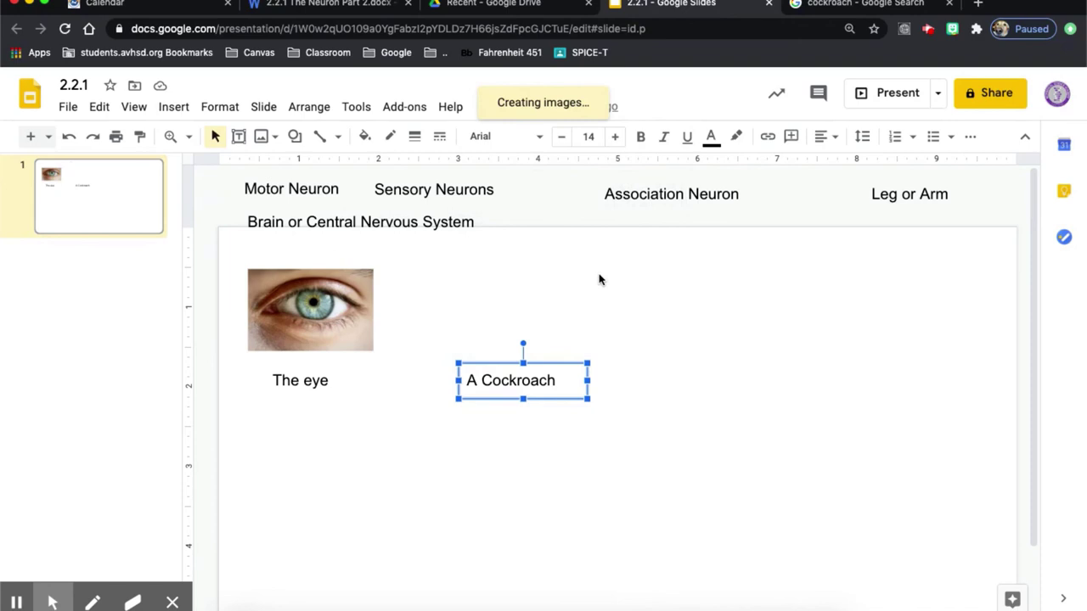
Step: Fit the cockroach photo above its caption and draw an arrow from the eye photo to it
mouse_move(514, 290)
left_mouse_down()
mouse_move(612, 354)
mouse_move(586, 353)
mouse_move(513, 293)
left_mouse_up()
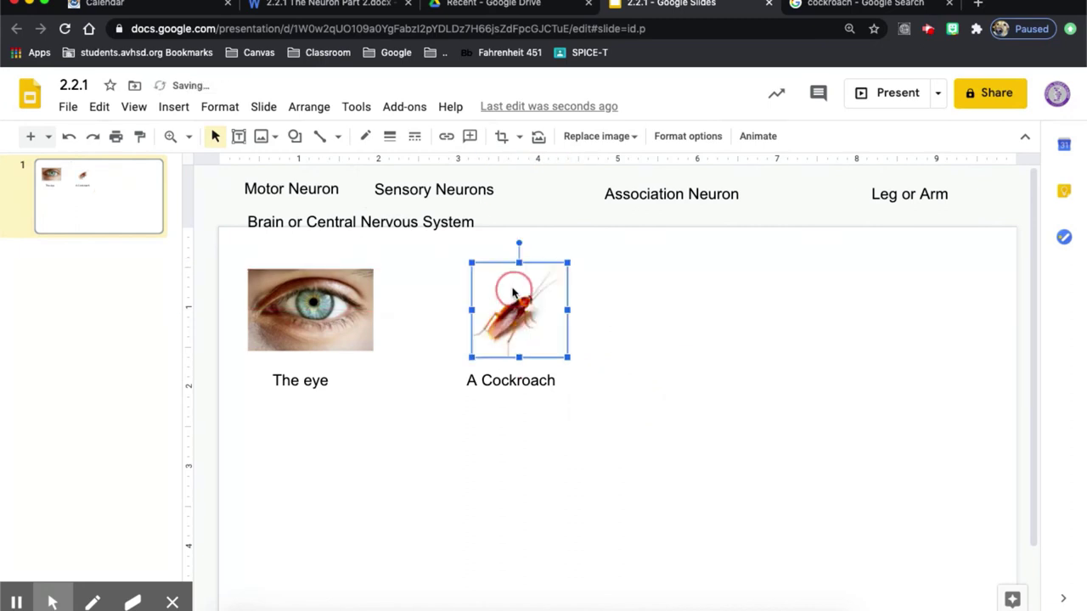
left_click(339, 141)
left_click(344, 191)
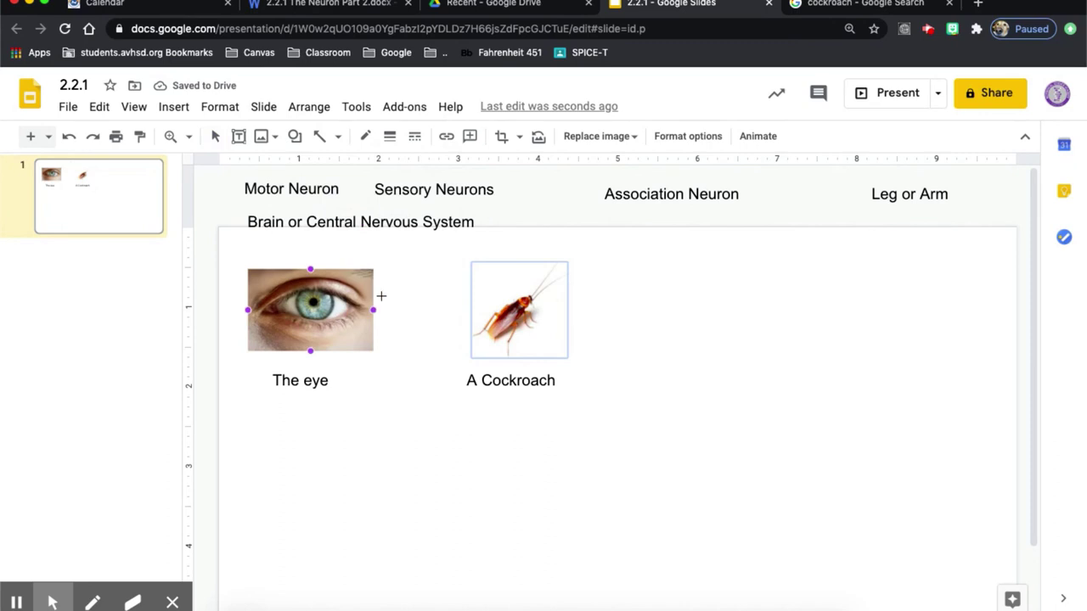
left_click_drag(375, 309, 471, 309)
left_click(711, 309)
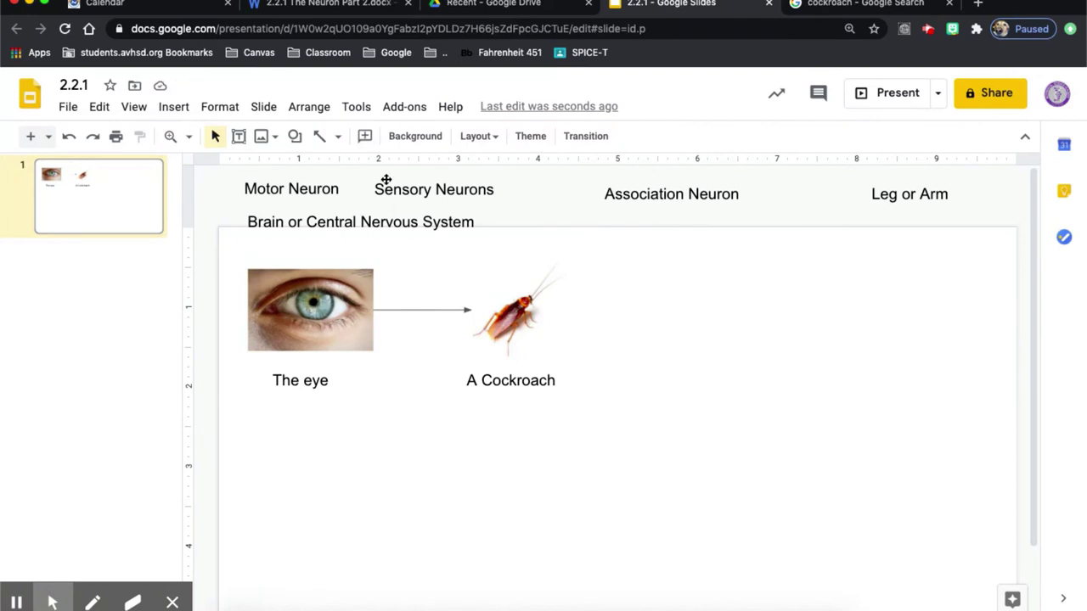
Step: Draw a blank text box just above the eye-to-cockroach arrow
left_click(240, 141)
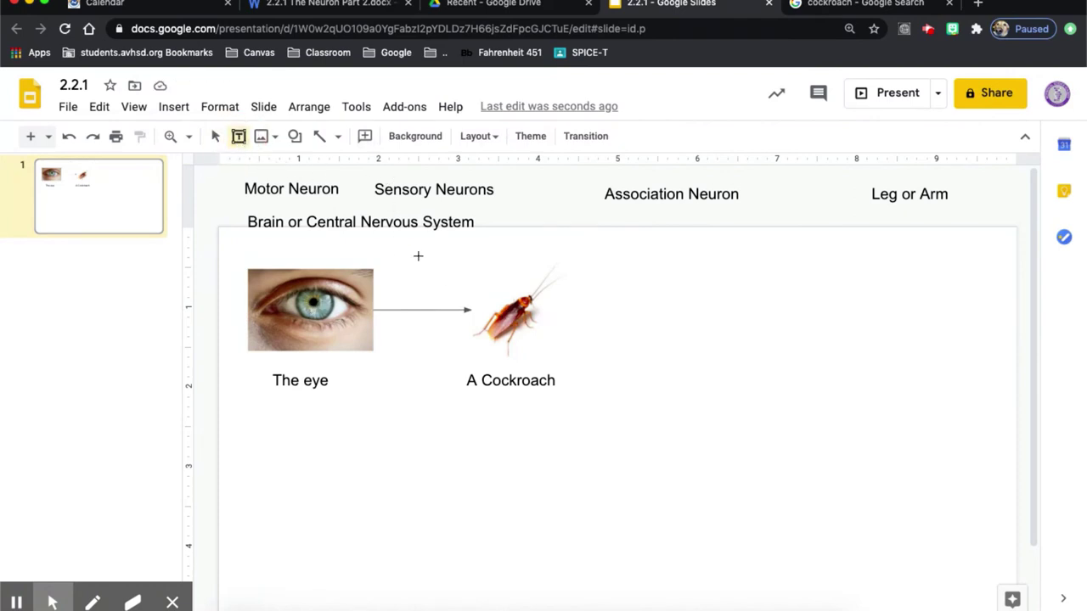
left_click_drag(383, 280, 472, 296)
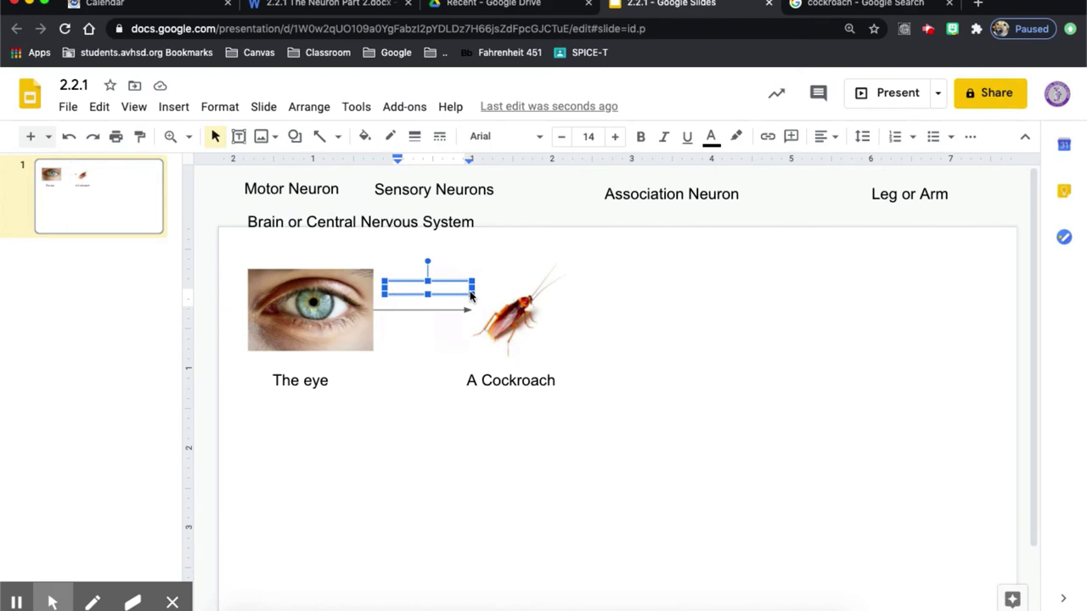
Step: Insert a new slide titled 'Paragraph', then return to slide 1
left_click(175, 107)
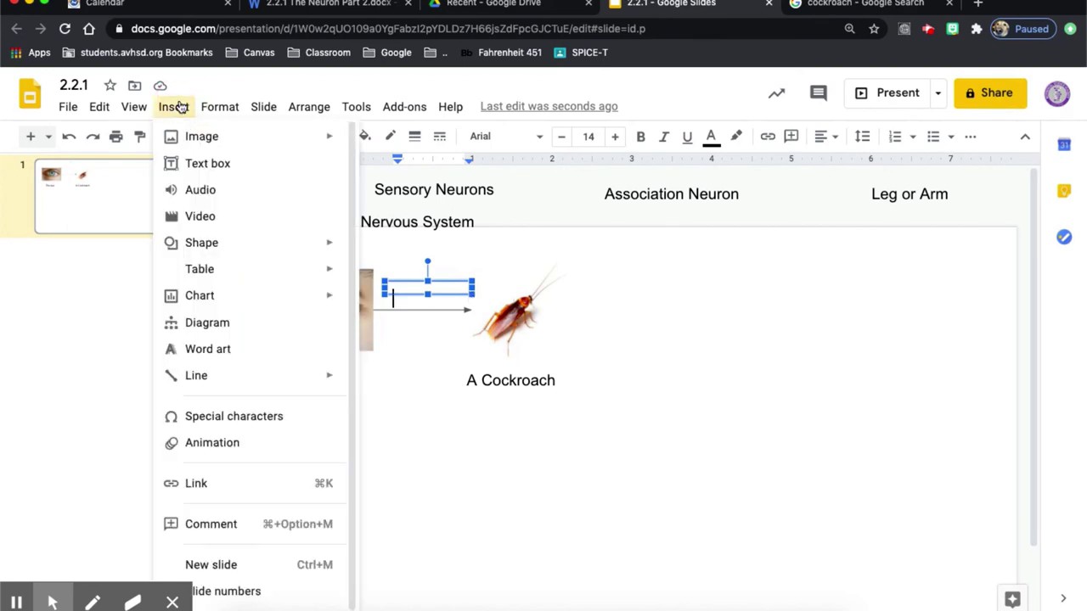
mouse_move(263, 107)
left_click(268, 137)
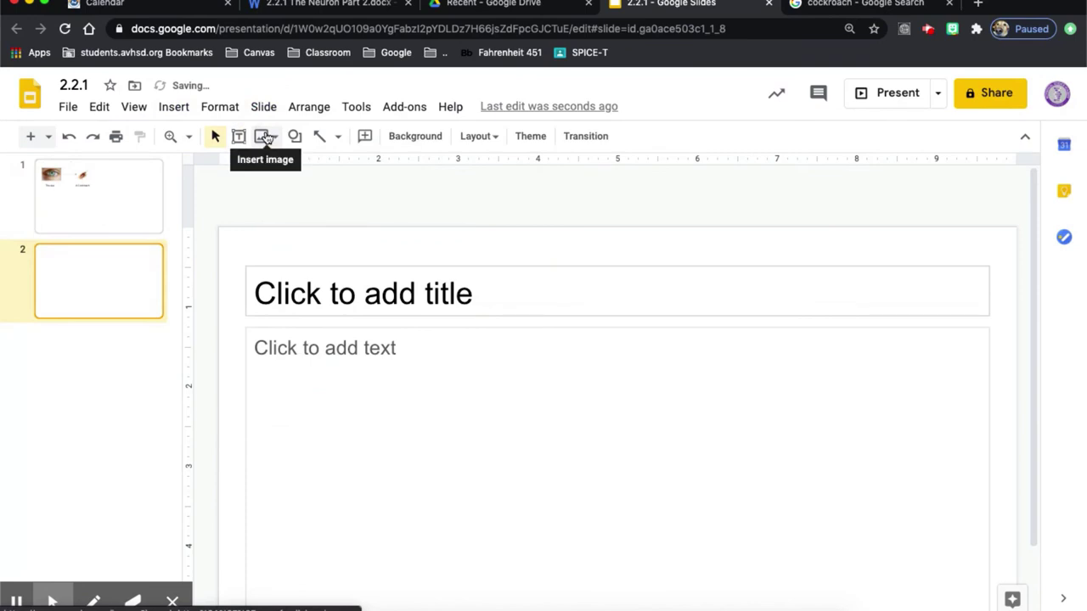
left_click(318, 283)
type("Para")
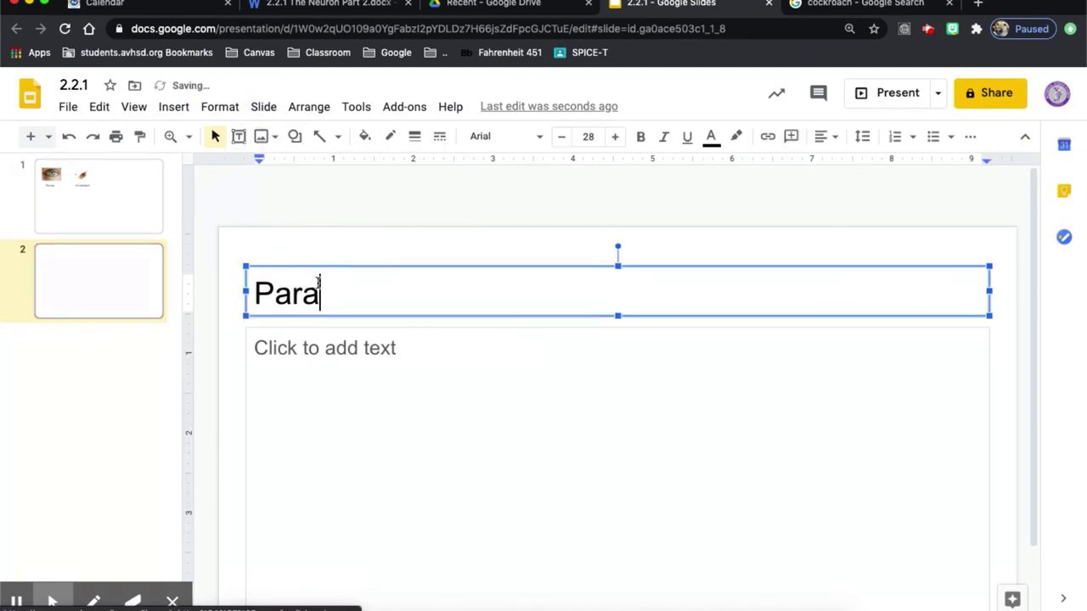
type("graph")
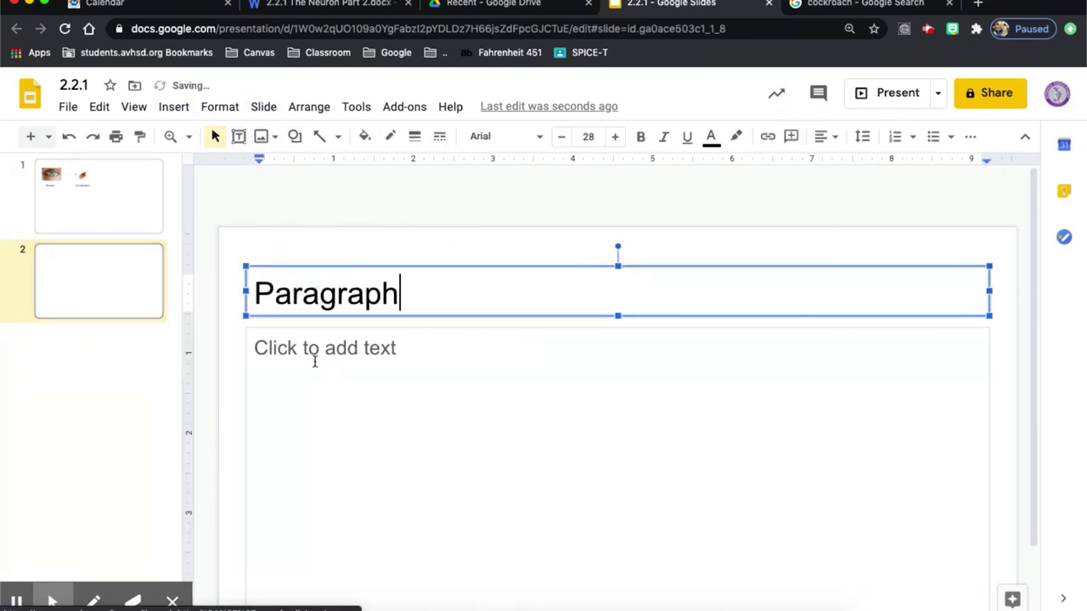
left_click(310, 399)
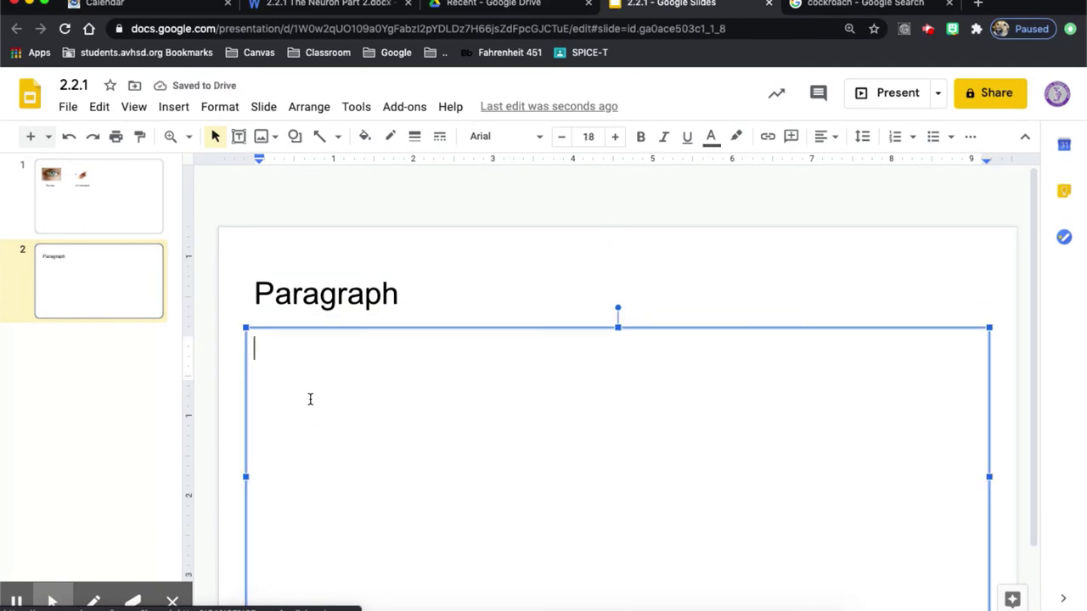
left_click(153, 201)
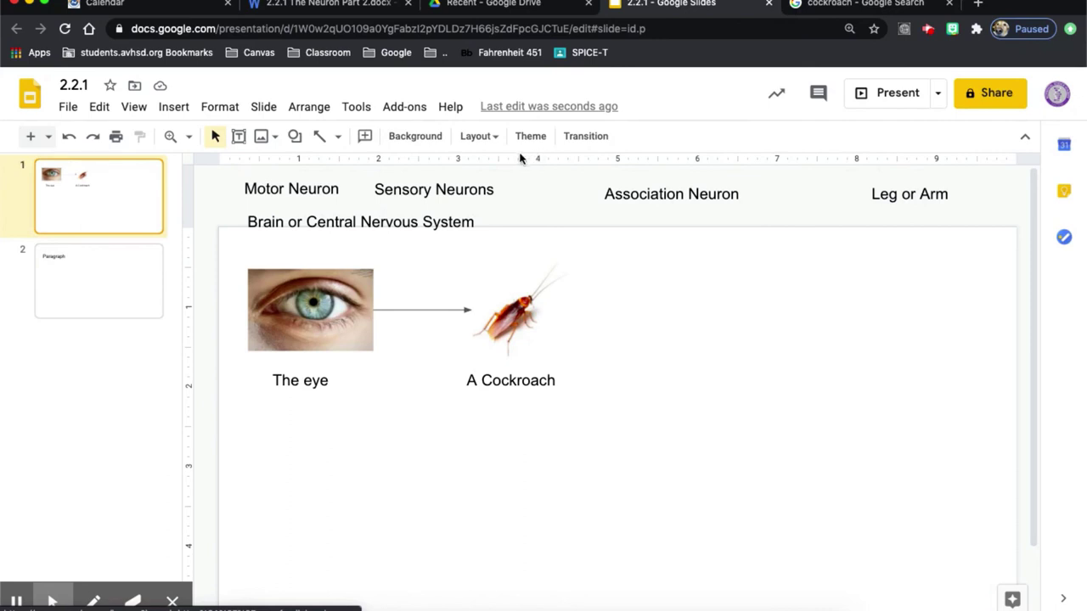
Step: Set slide 1's background colour to a light blue swatch
left_click(433, 137)
left_click(662, 296)
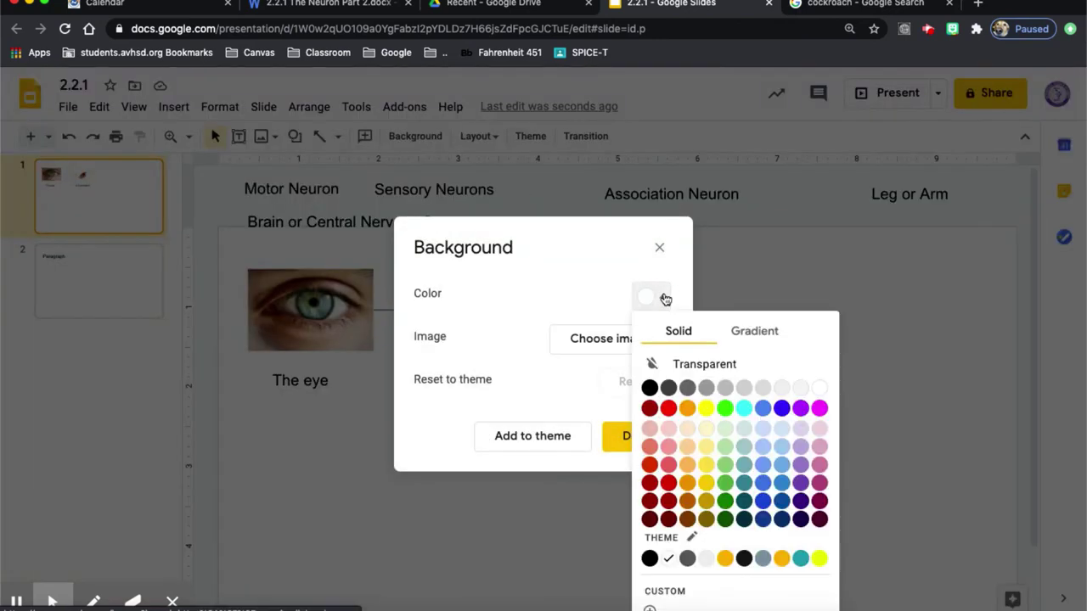
left_click(764, 444)
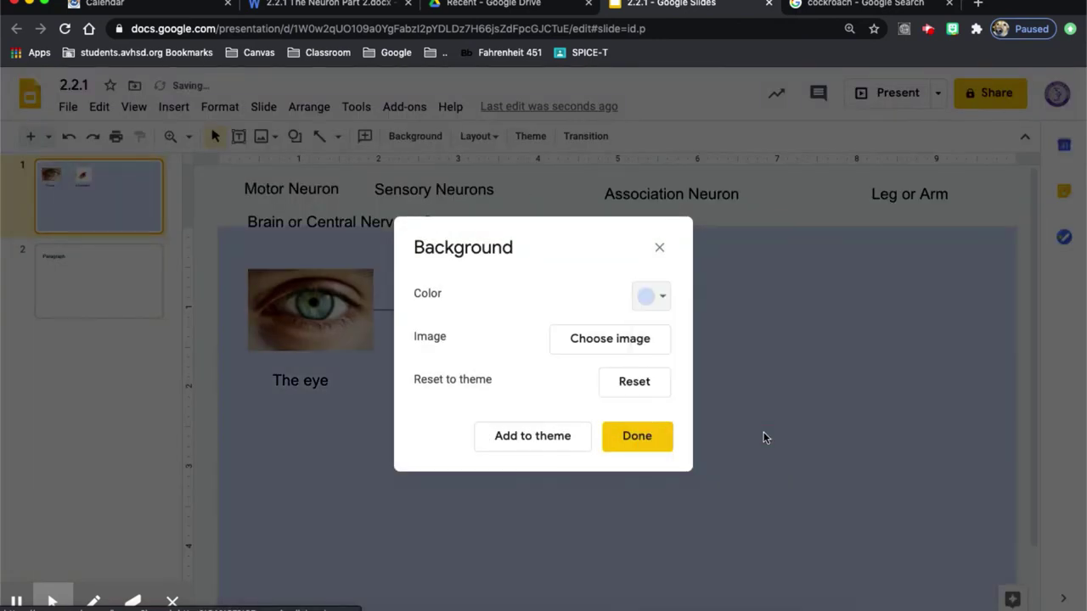
left_click(636, 436)
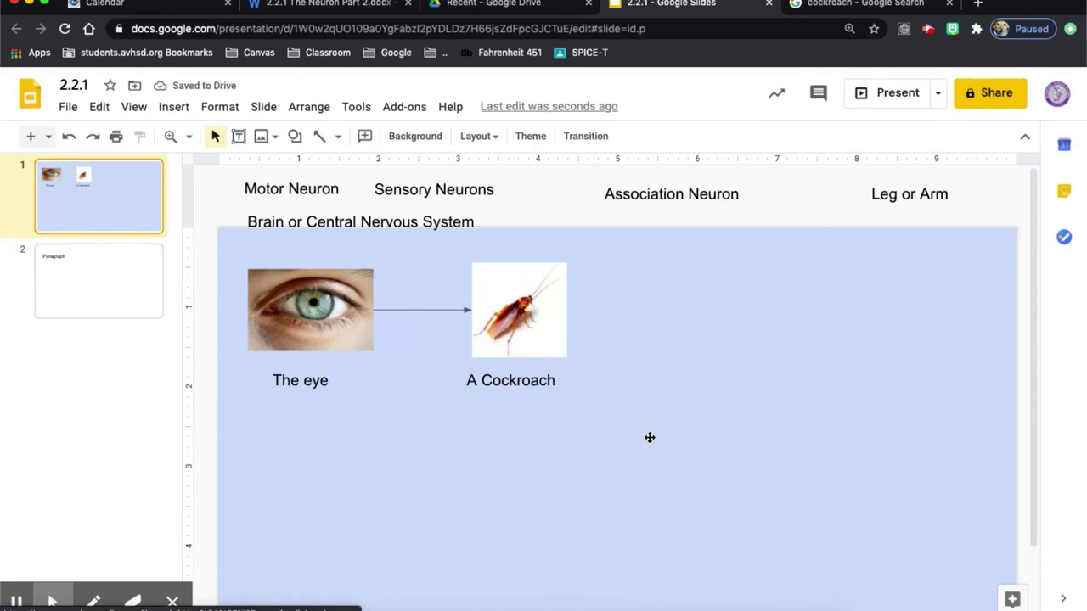